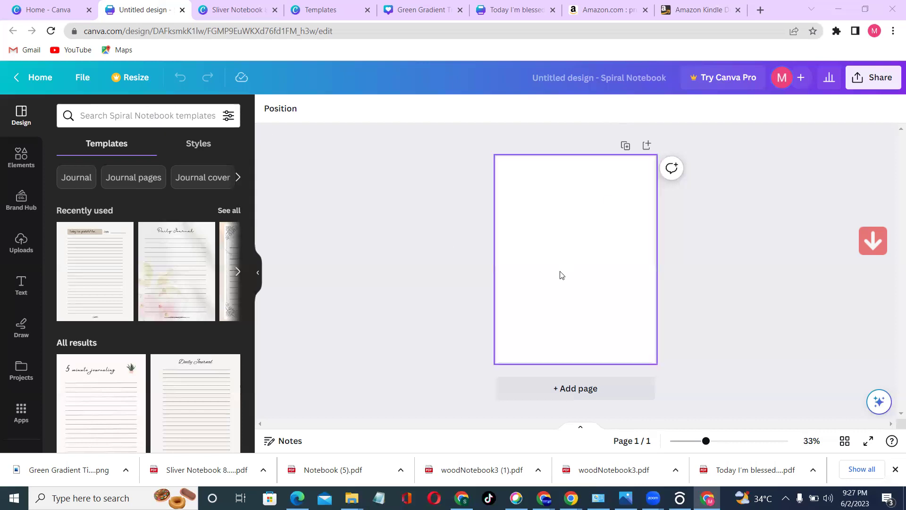
- Show the margins on the blank spiral notebook page
left_click(579, 239)
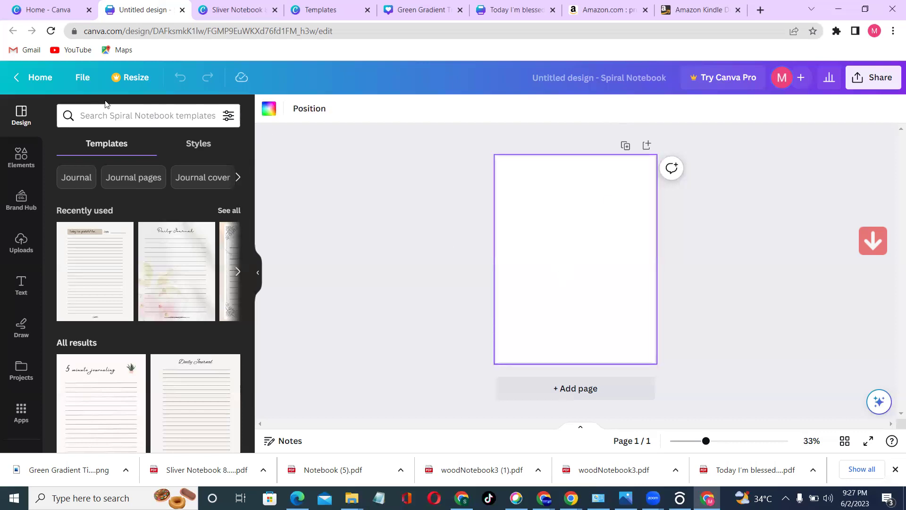
left_click(84, 78)
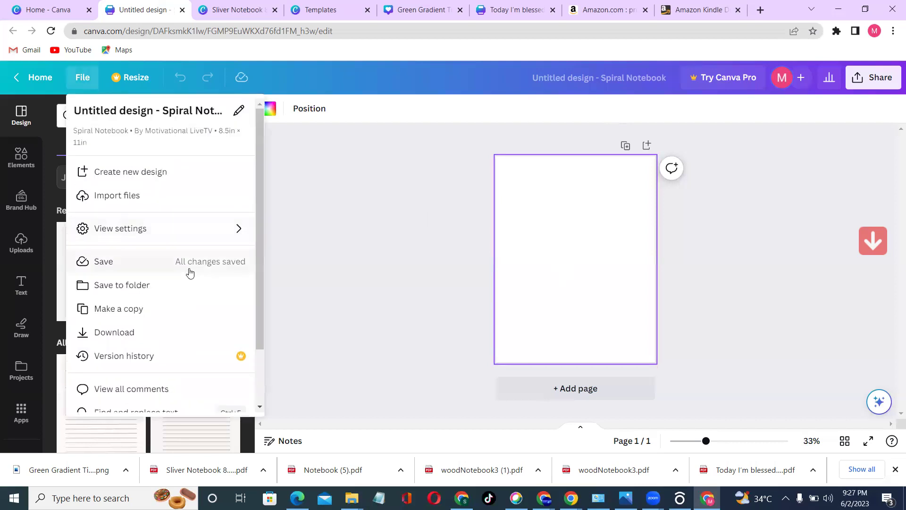
mouse_move(184, 233)
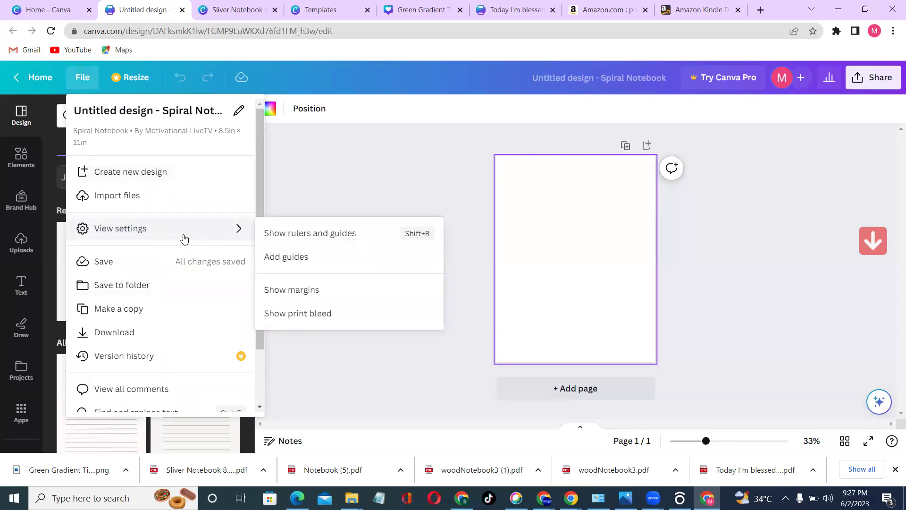
left_click(336, 295)
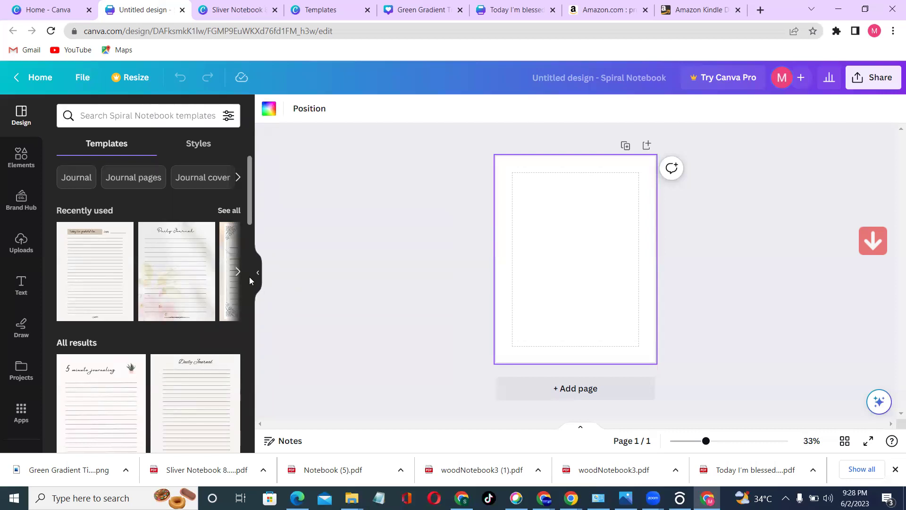
left_click(225, 212)
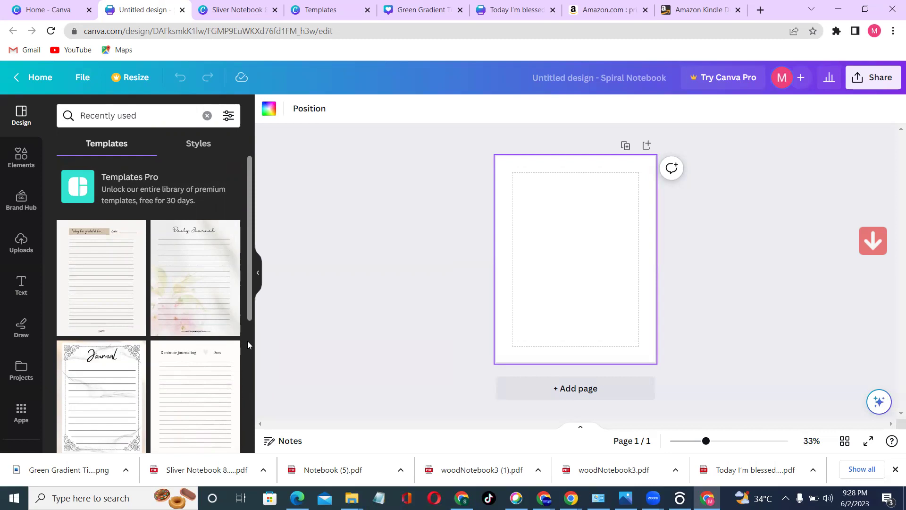
scroll(247, 341, "down", 5)
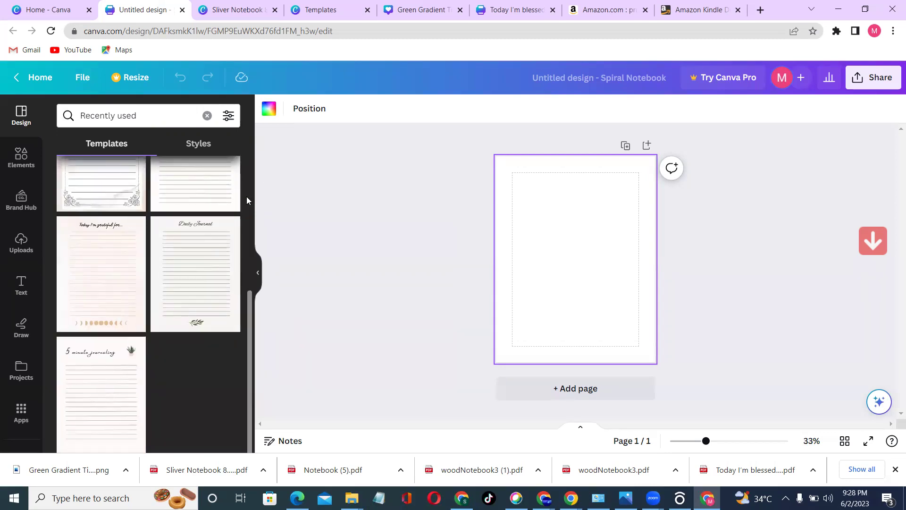
scroll(248, 203, "up", 5)
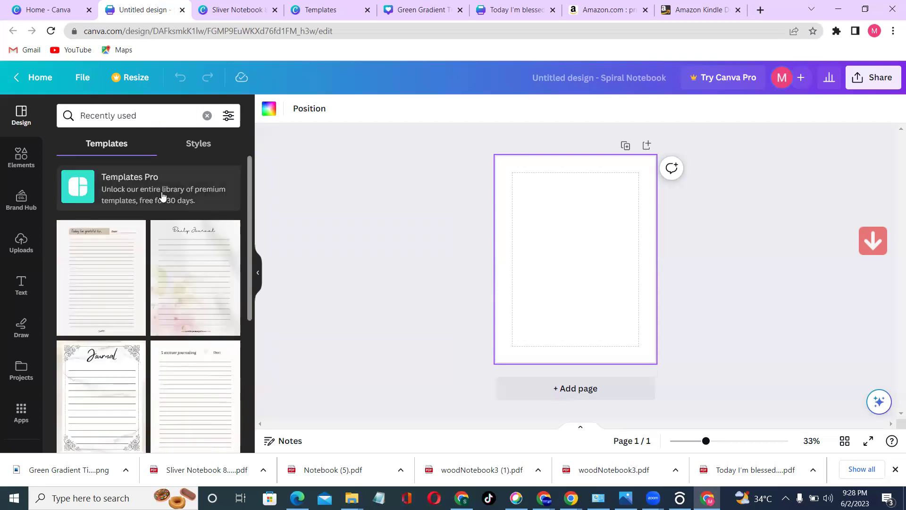
- Add a plain line near the top of the page, stretch it between the left and right margins, and level it horizontally
left_click(19, 161)
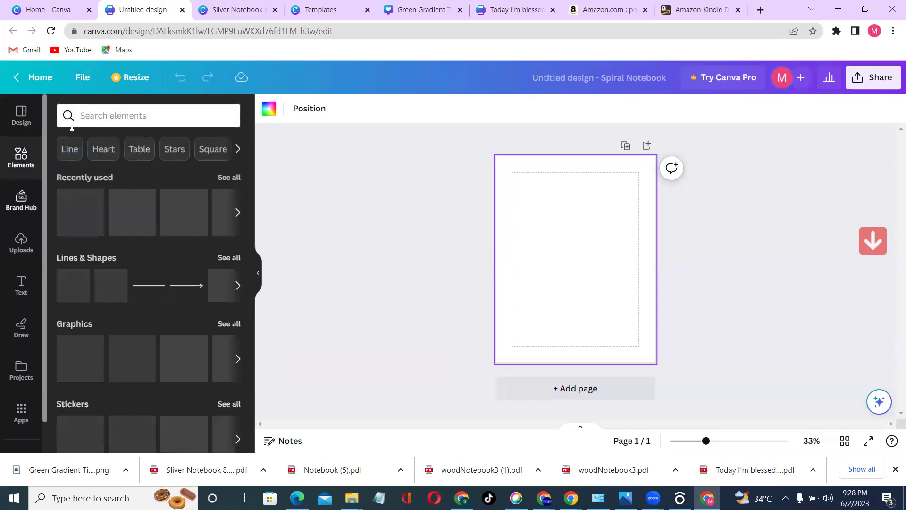
left_click_drag(139, 286, 551, 187)
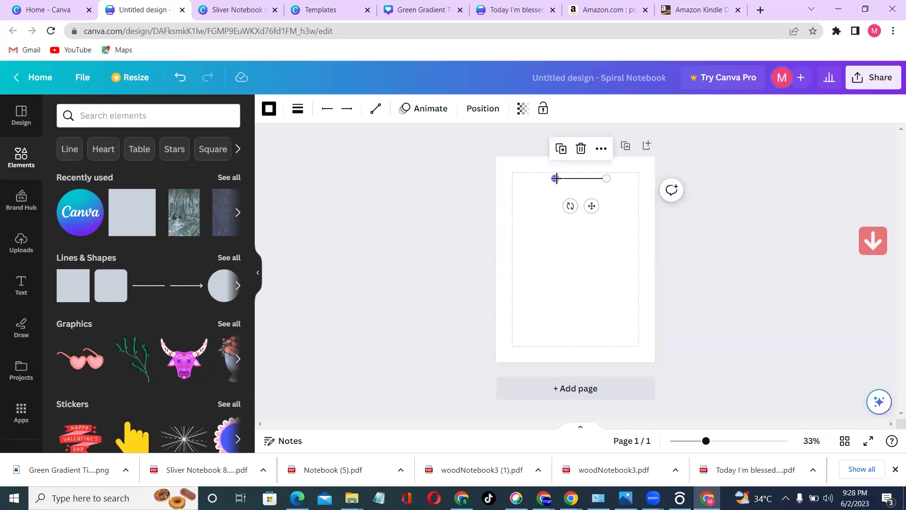
left_click_drag(555, 178, 513, 180)
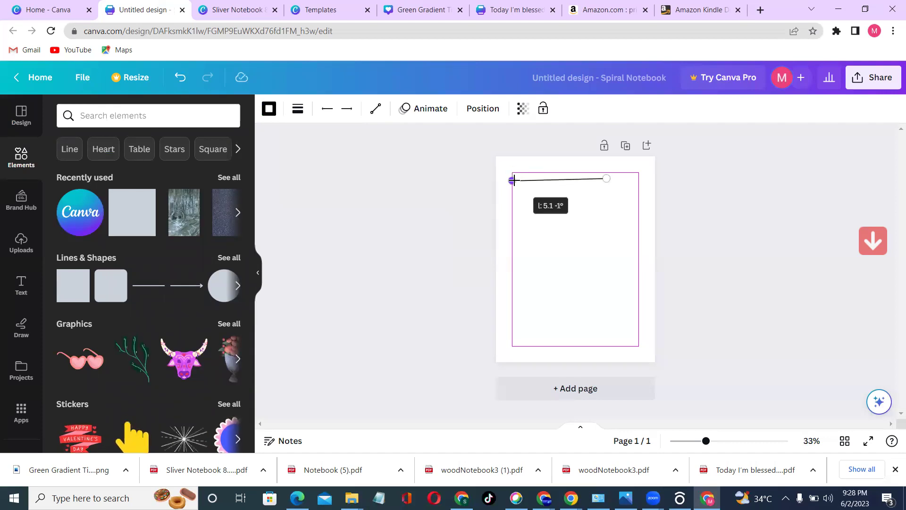
left_click_drag(608, 181, 639, 185)
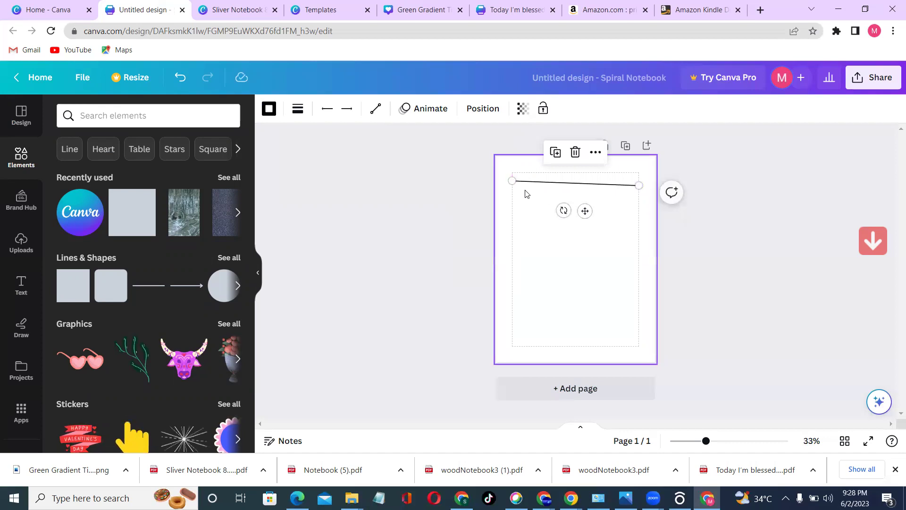
left_click_drag(511, 180, 511, 183)
left_click(651, 208)
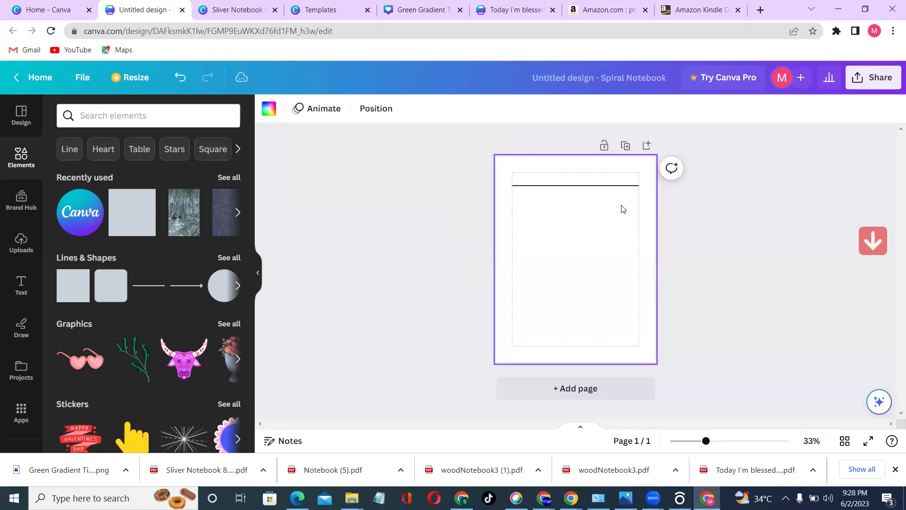
- Copy the horizontal line and add 24 copies of it below the original
right_click(606, 184)
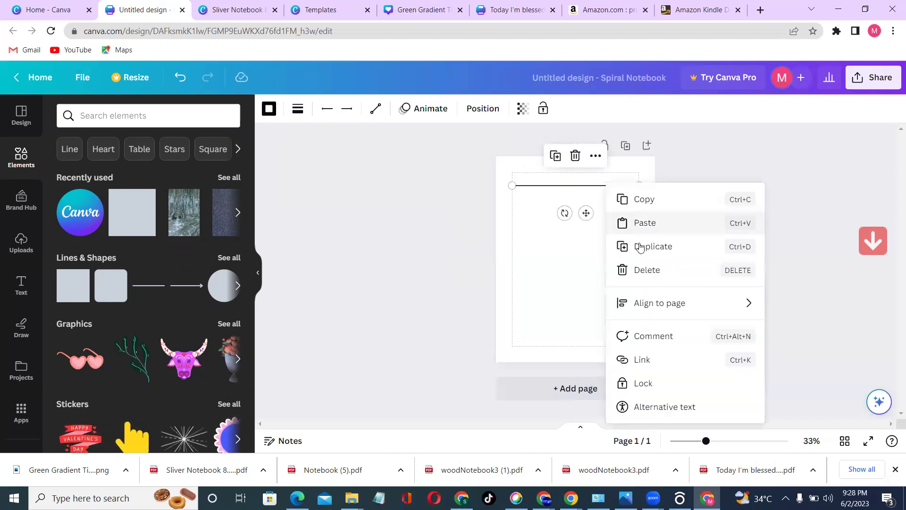
left_click(646, 202)
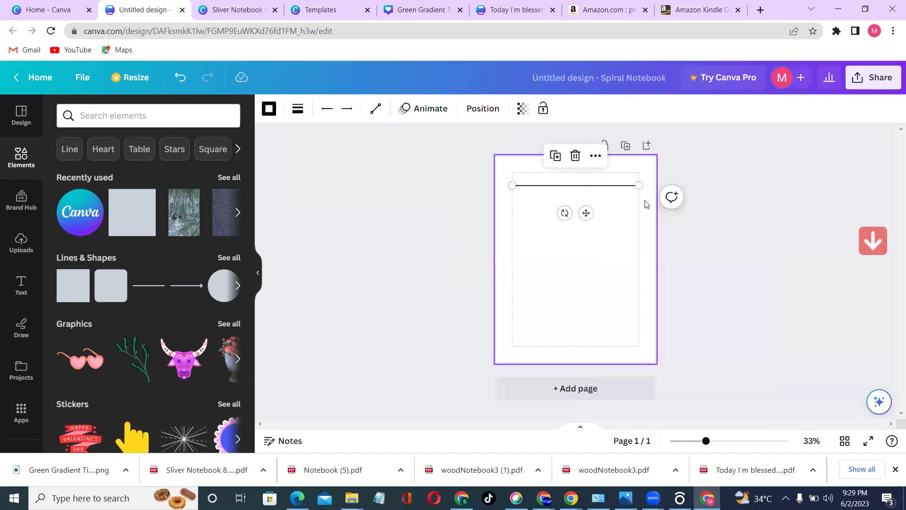
left_click(616, 209)
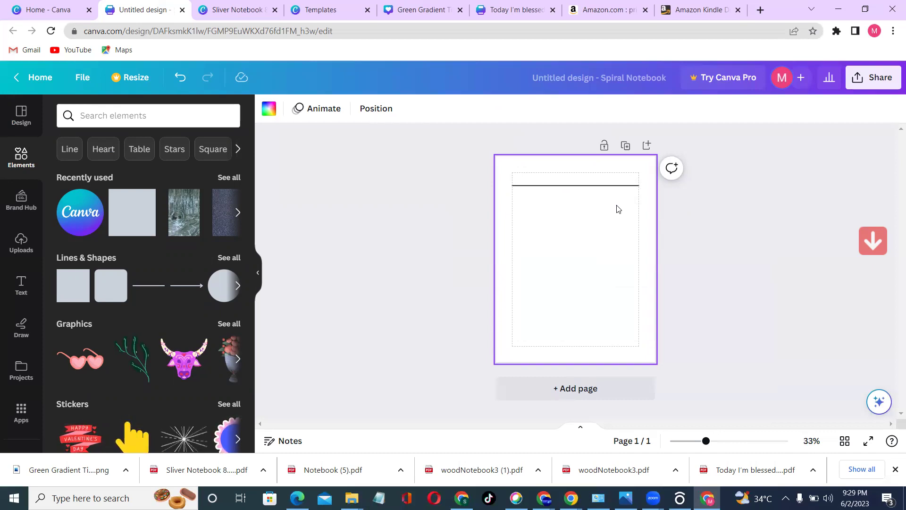
key("ctrl+v")
key("ctrl+v")
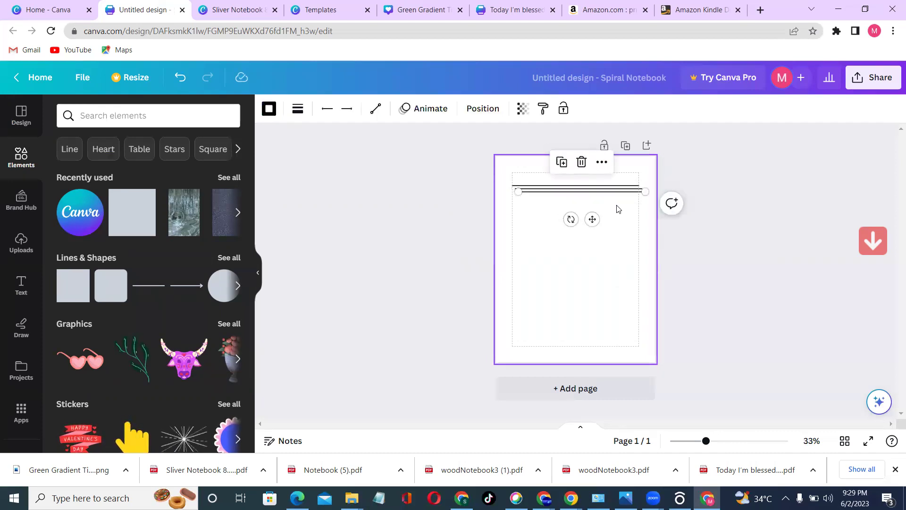
key("ctrl+v")
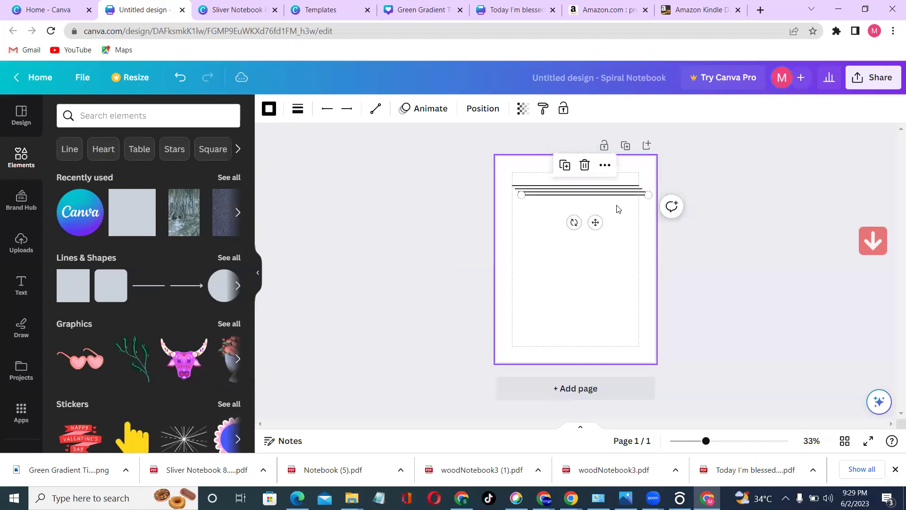
key("ctrl+v")
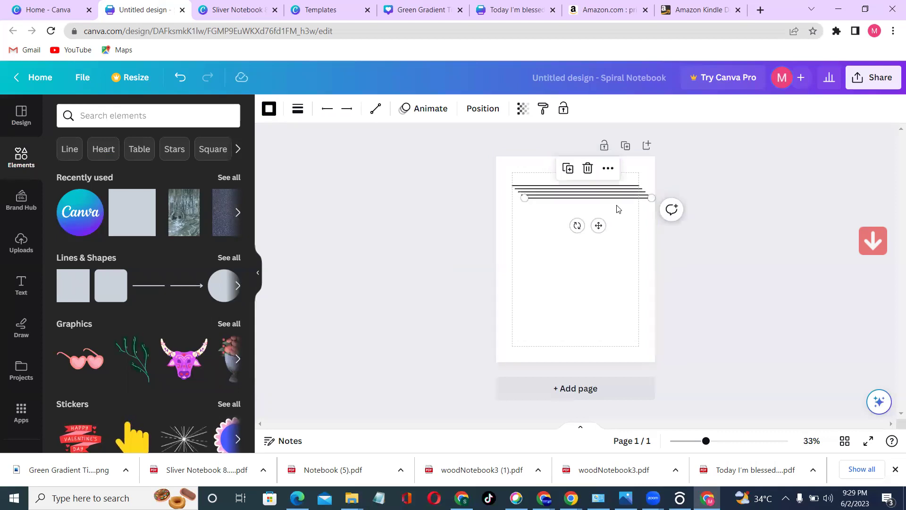
key("ctrl+v")
key("ctrl+v")
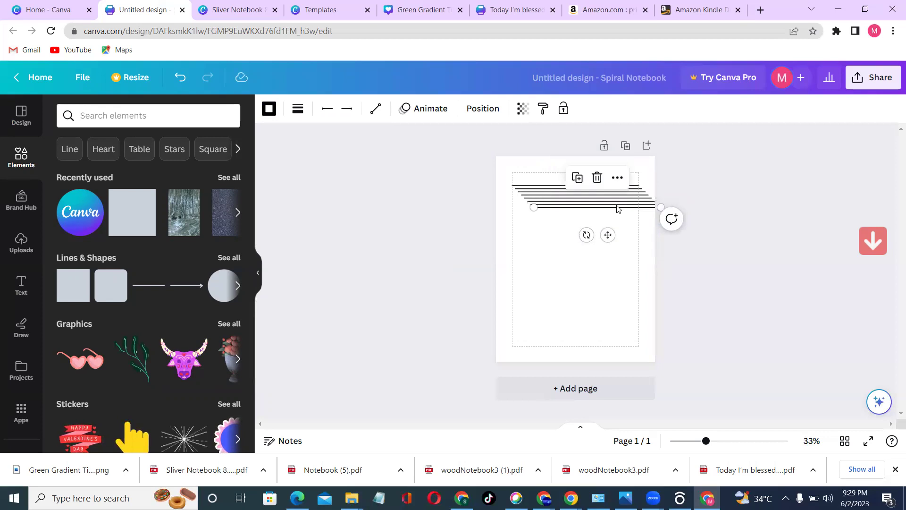
key("ctrl+v")
key("ctrl+v")
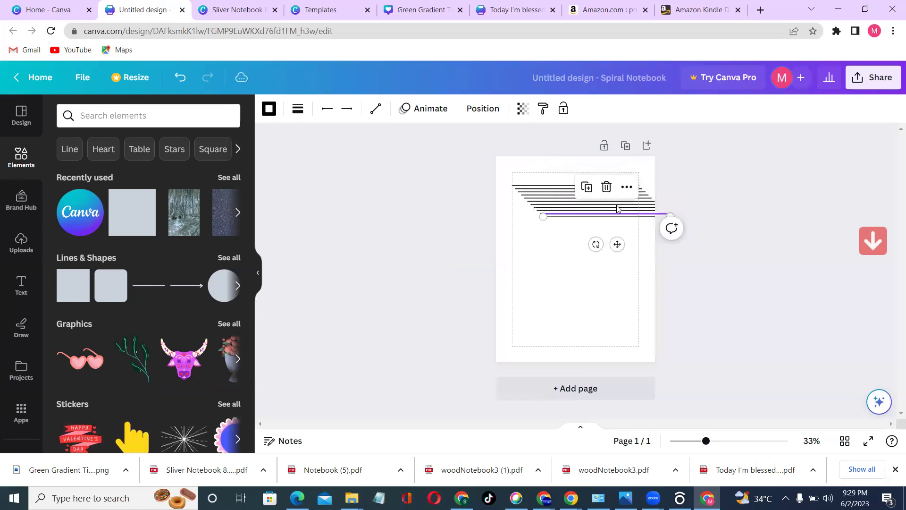
key("ctrl+v")
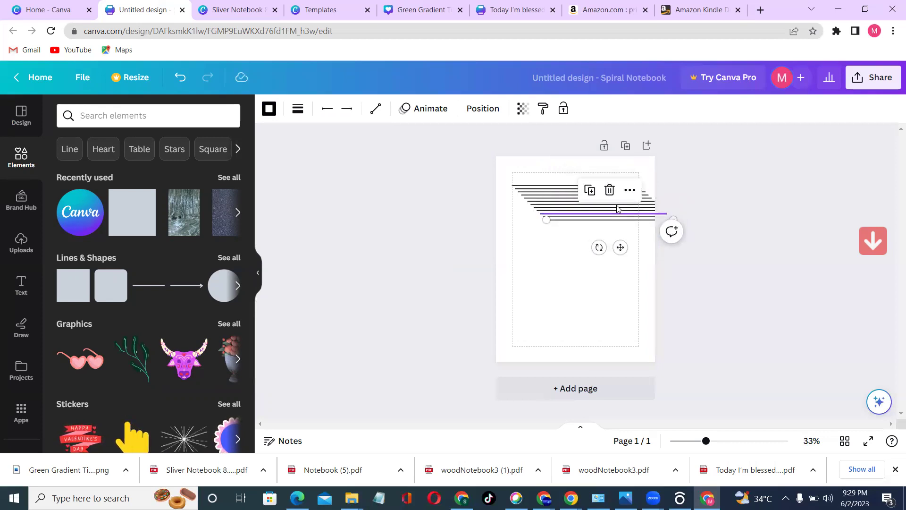
key("ctrl+v")
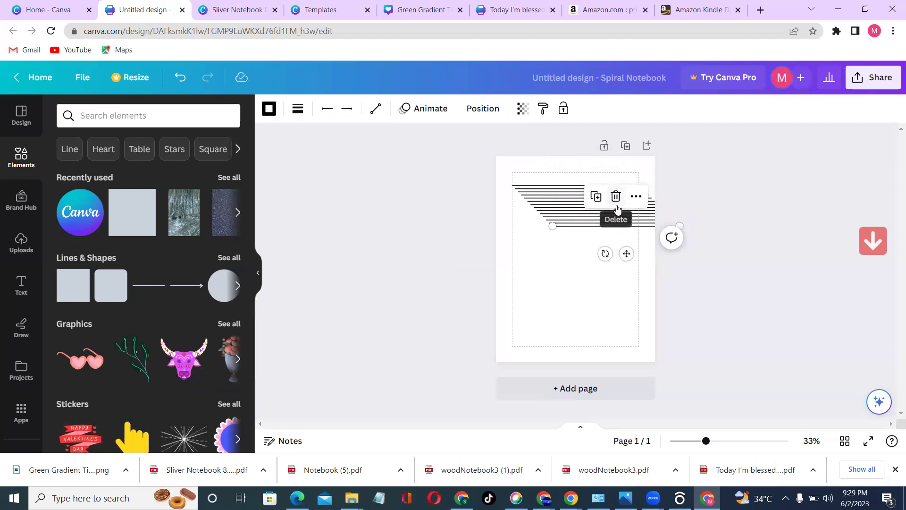
key("ctrl+v")
key("ctrl+v")
key("ctrl+v")
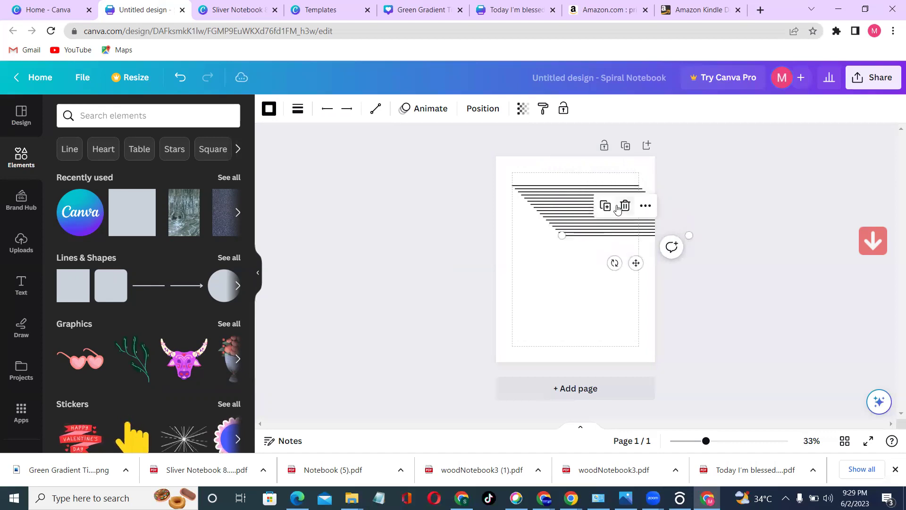
key("ctrl+v")
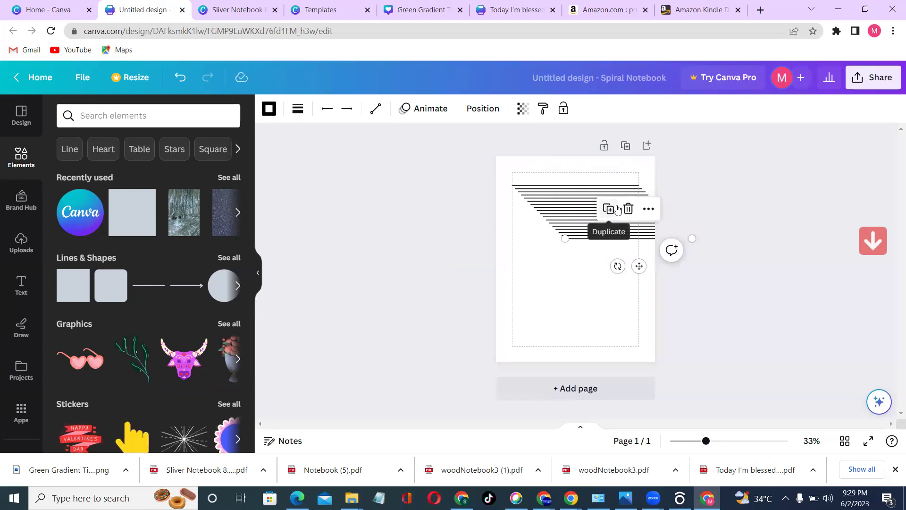
key("ctrl+v")
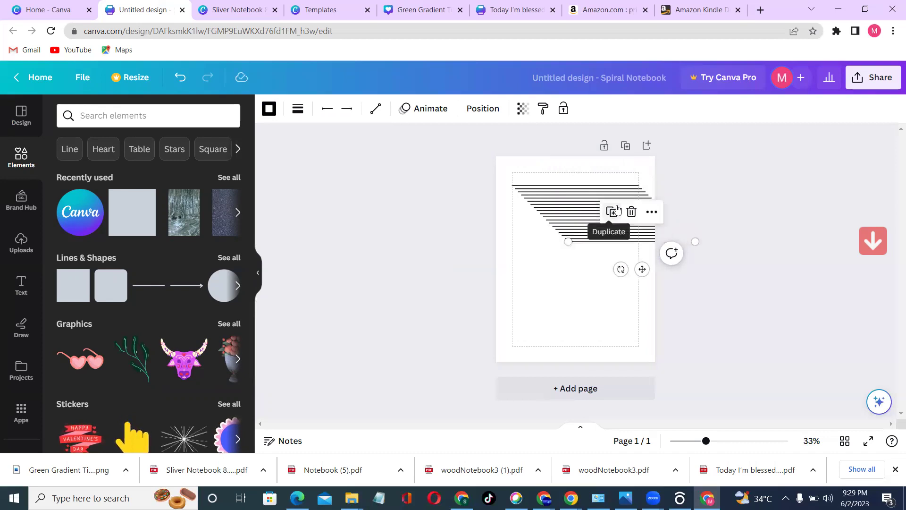
left_click(617, 208)
left_click(617, 208)
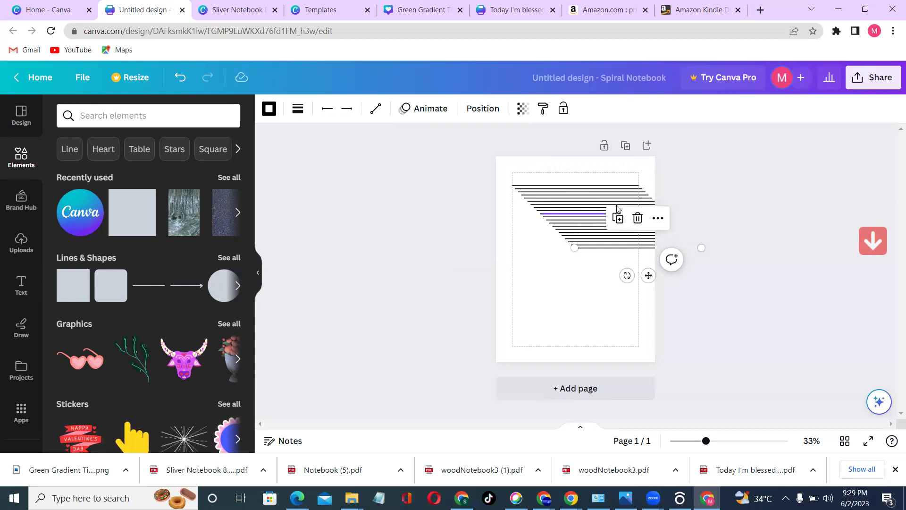
key("ctrl+d")
key("ctrl+d")
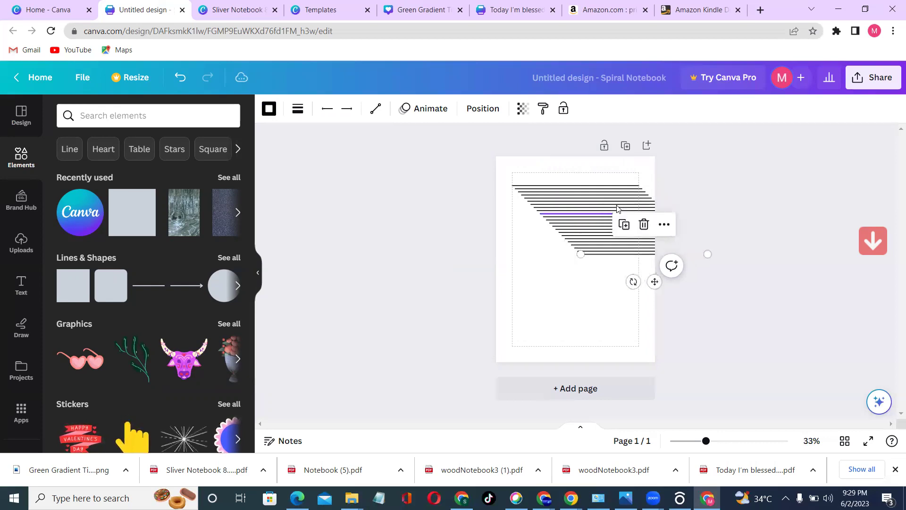
key("ctrl+d")
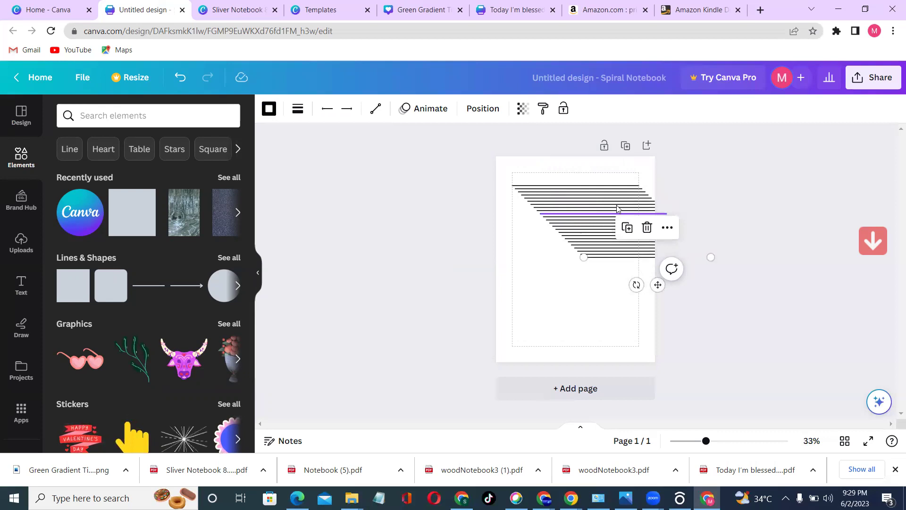
key("ctrl+d")
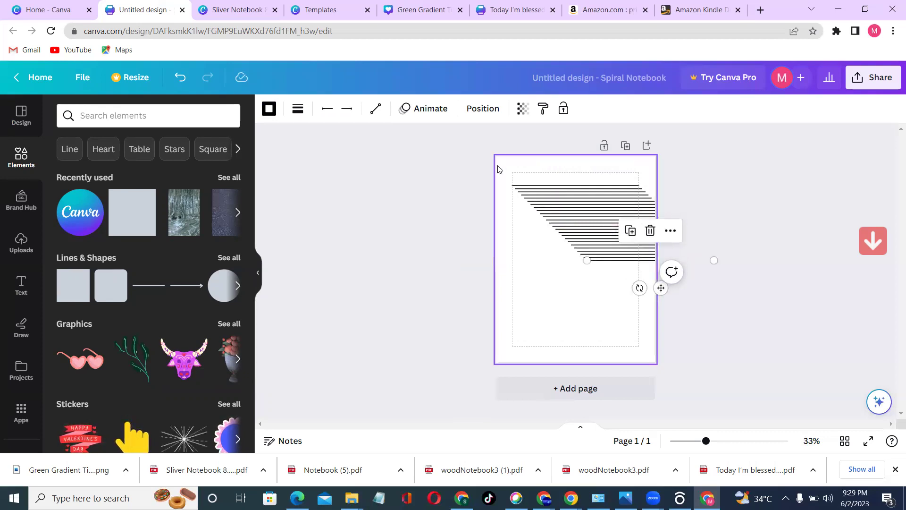
- Select all the lines, tidy them up into an aligned stack, and move the stack to the top of the margin frame
left_click_drag(493, 153, 658, 363)
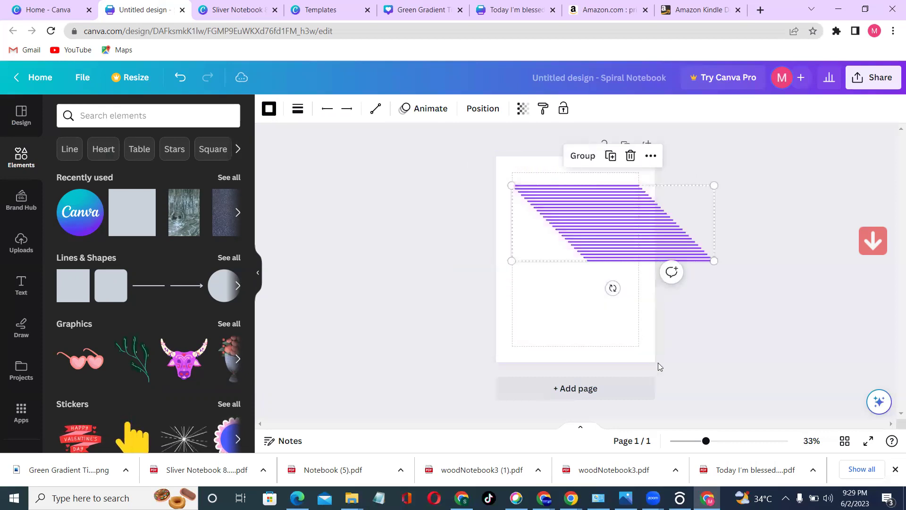
left_click(484, 108)
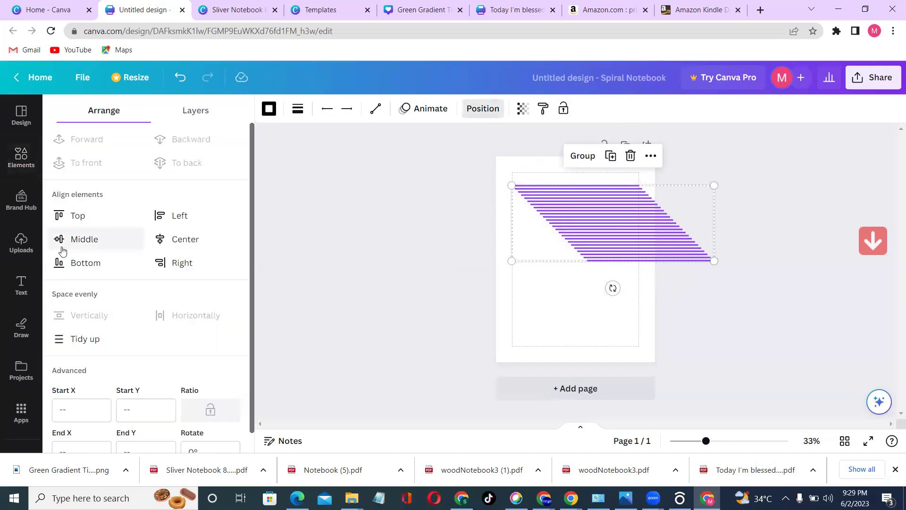
left_click(71, 338)
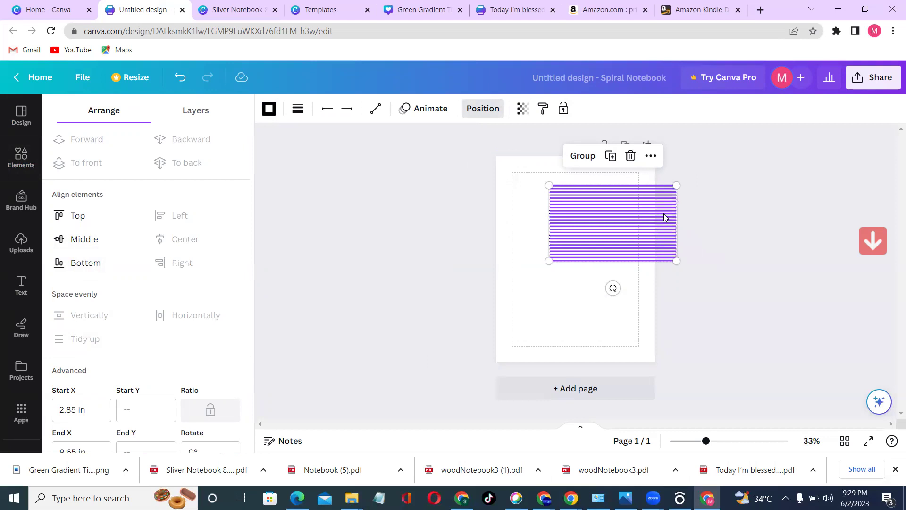
left_click_drag(623, 223, 583, 214)
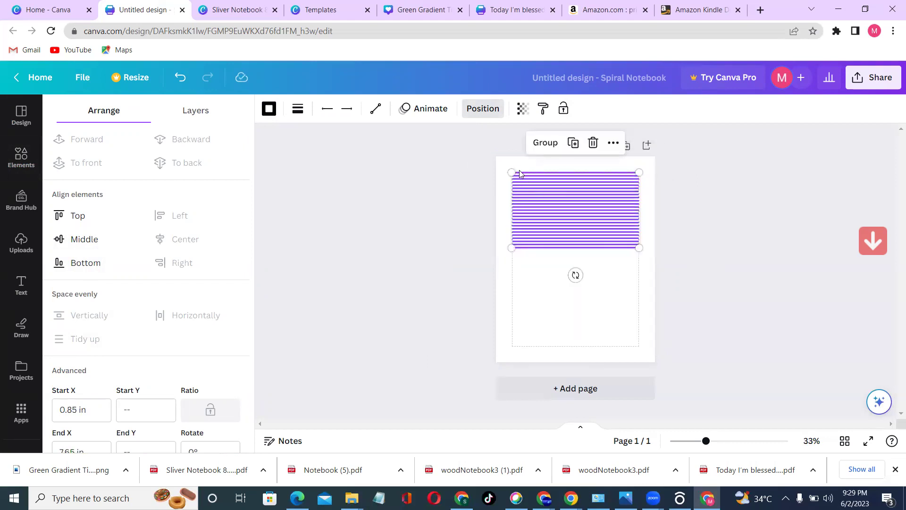
- Enlarge the selected stack of lines from its lower right corner until its last line meets the bottom margin
left_click_drag(491, 152, 653, 362)
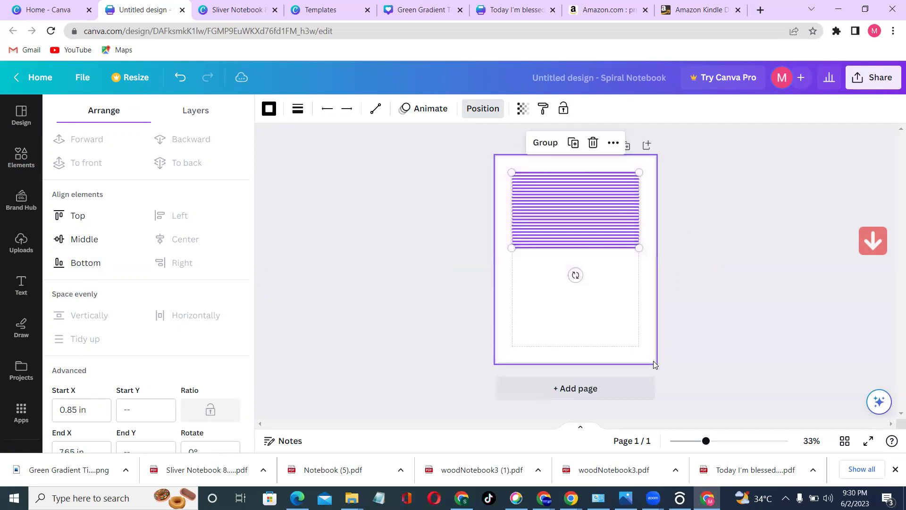
left_click_drag(640, 248, 754, 445)
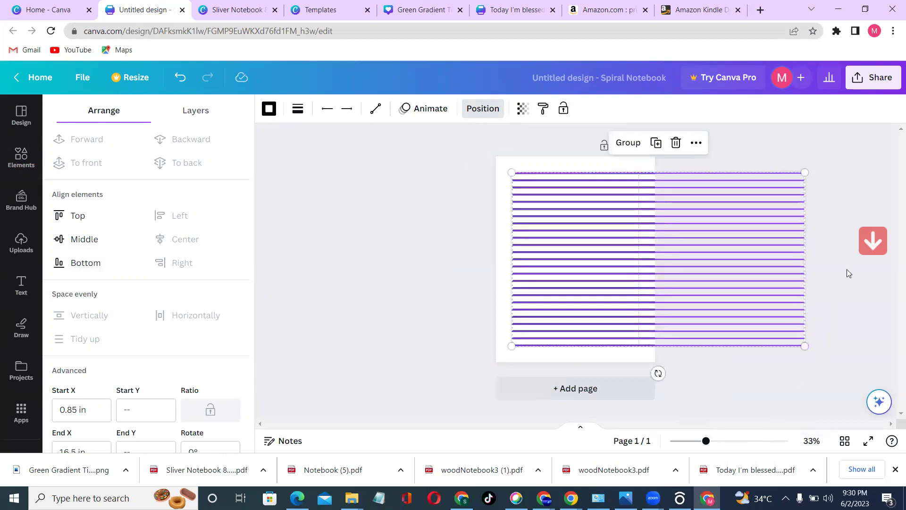
- Select all the lines again and move the stack left until it spans the page from edge to edge
left_click(428, 196)
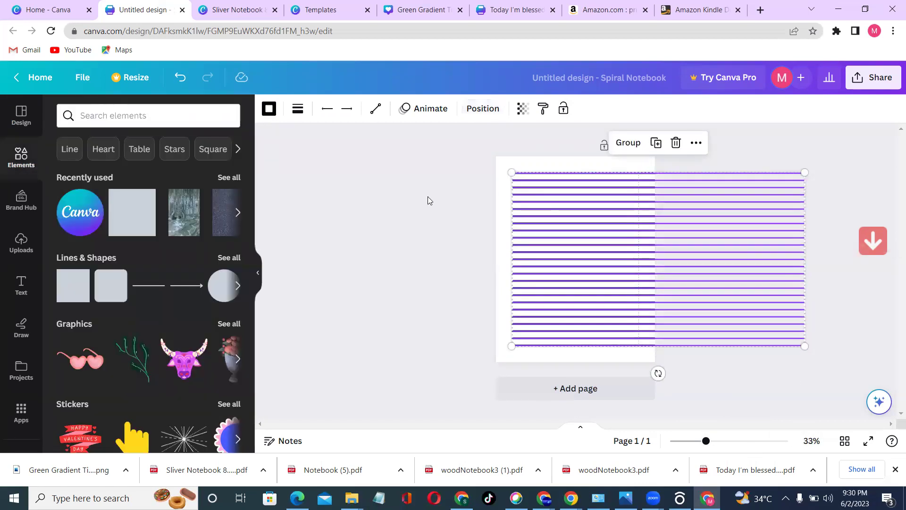
left_click(562, 160)
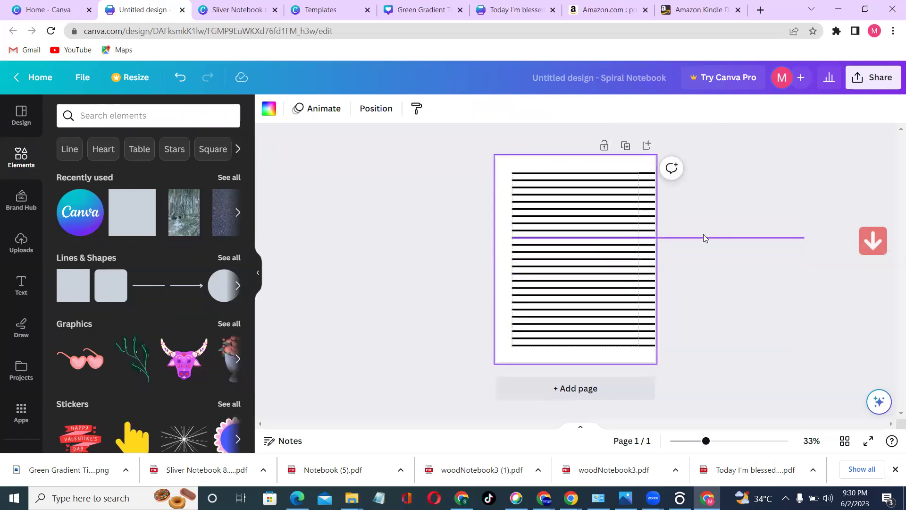
left_click(772, 229)
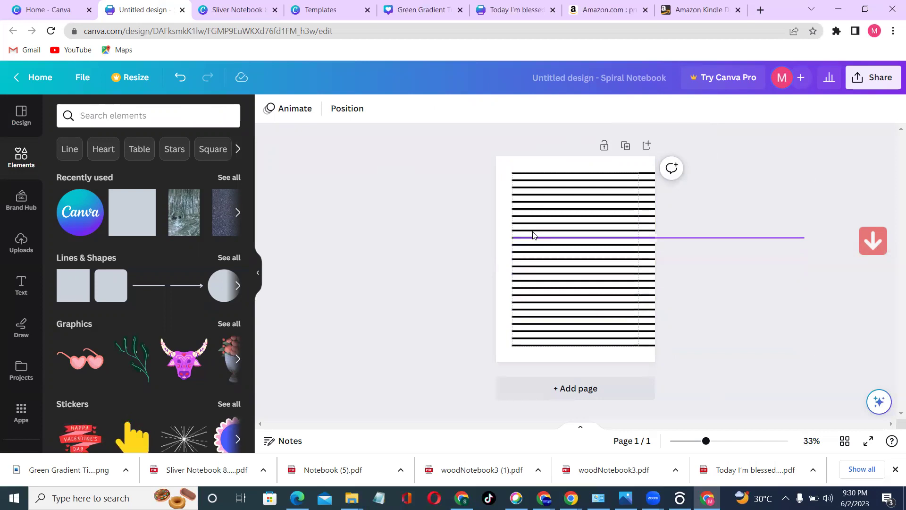
left_click_drag(496, 151, 658, 367)
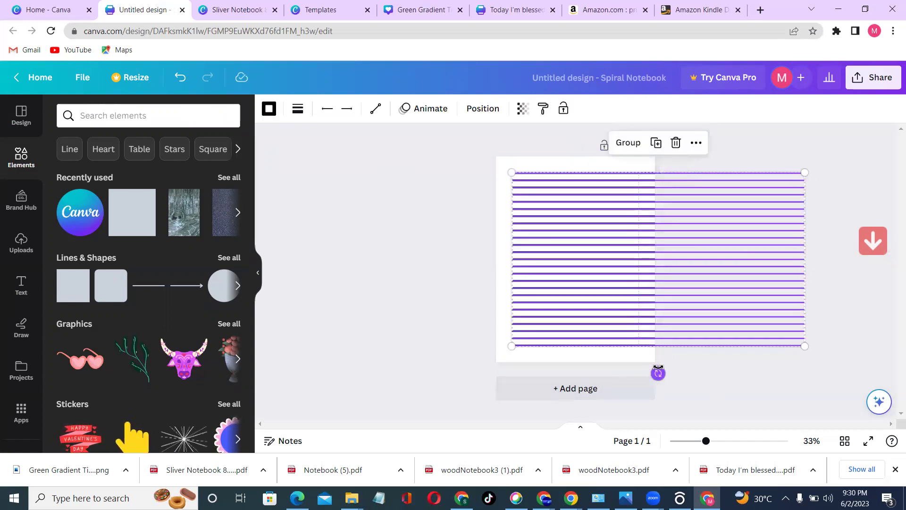
left_click_drag(701, 307, 683, 309)
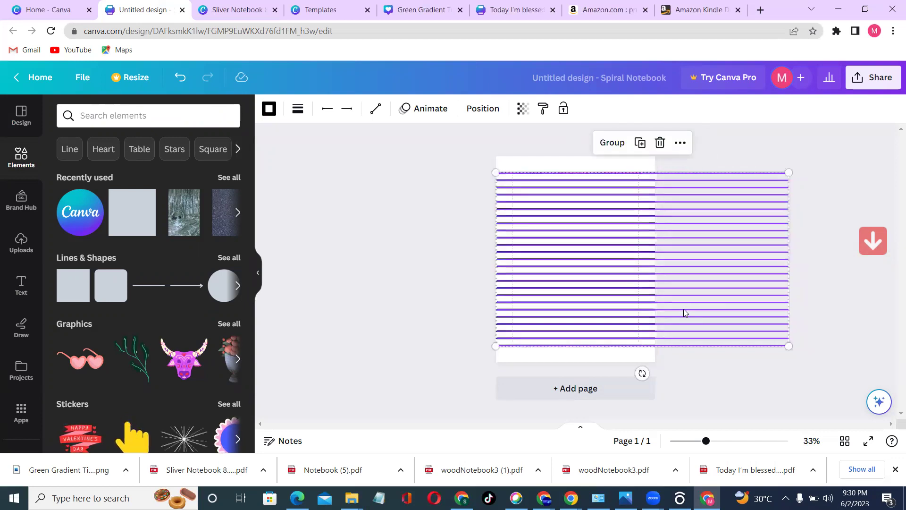
left_click(408, 238)
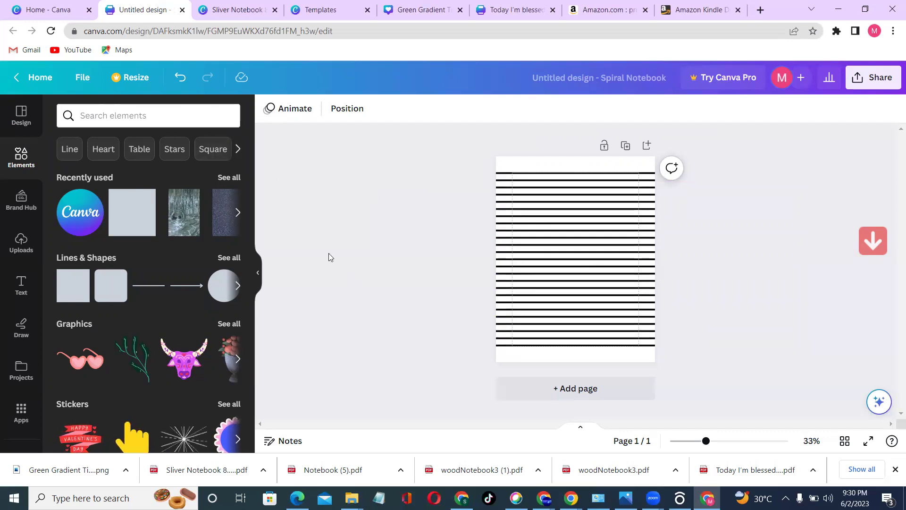
- Search the elements for flowers and place the outlined flower branch graphic along the page's left edge, near the top
left_click(95, 115)
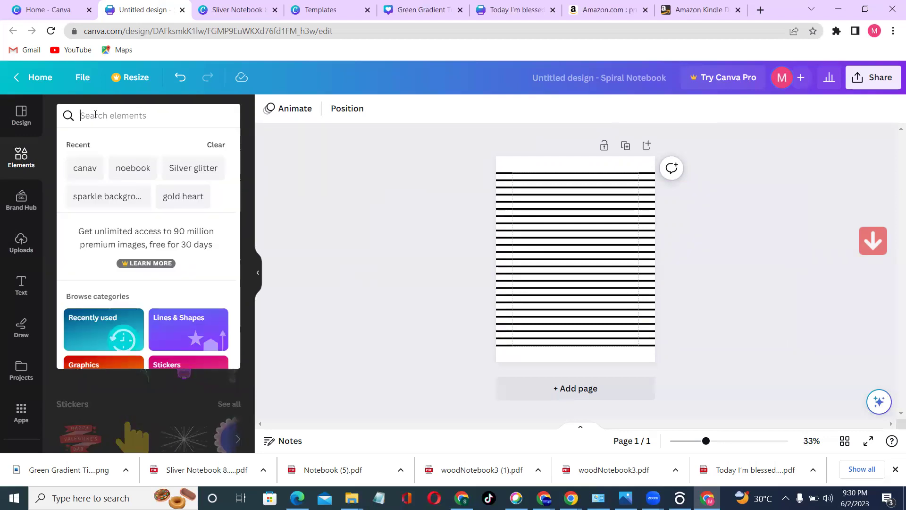
type("flo")
left_click(104, 169)
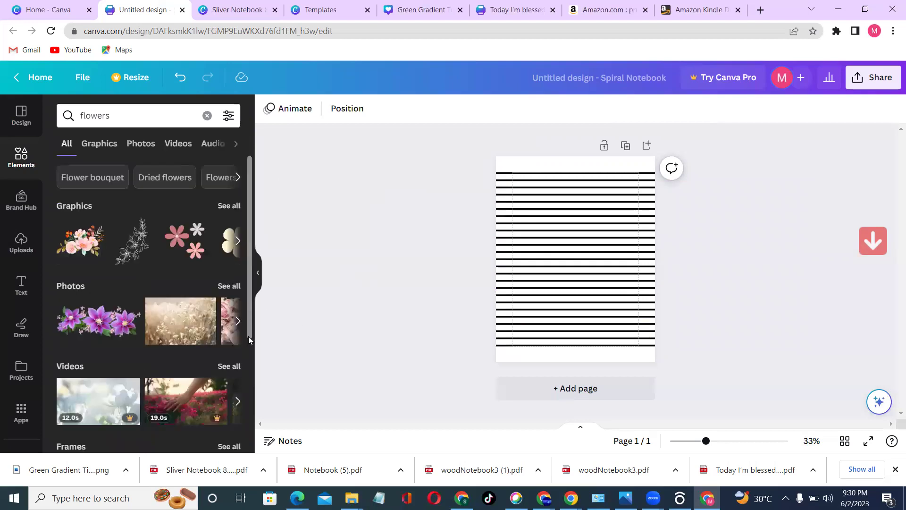
left_click(229, 206)
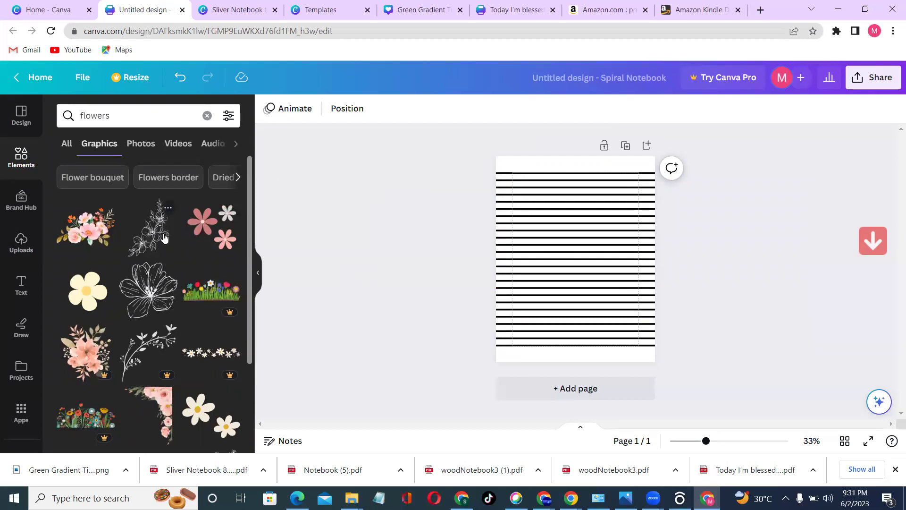
left_click_drag(159, 241, 529, 182)
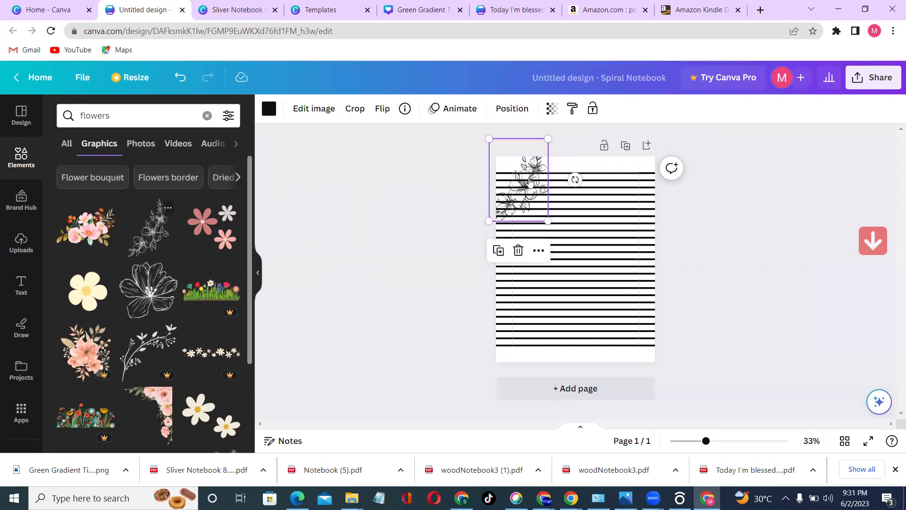
left_click(449, 195)
left_click_drag(518, 199, 488, 231)
left_click(382, 241)
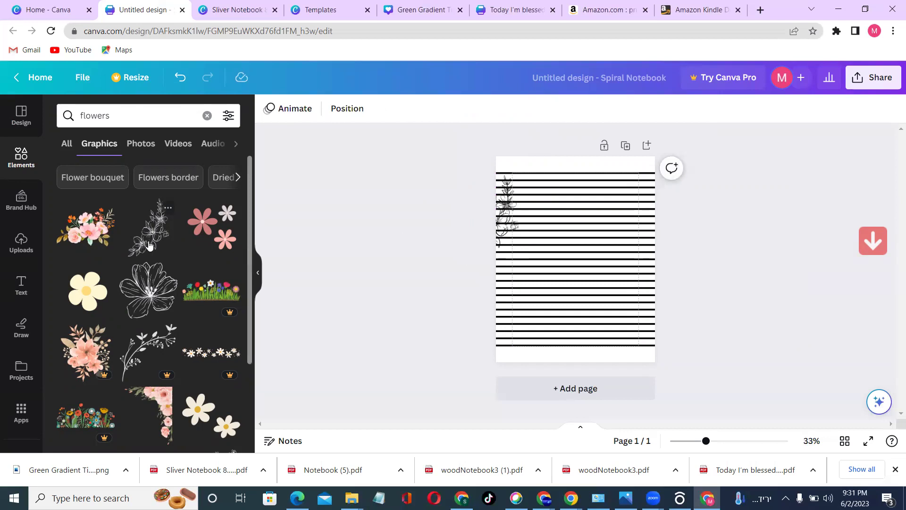
- Add a second outlined flower branch in the page's lower right corner and move the first one up into the upper left corner
left_click_drag(149, 245, 628, 341)
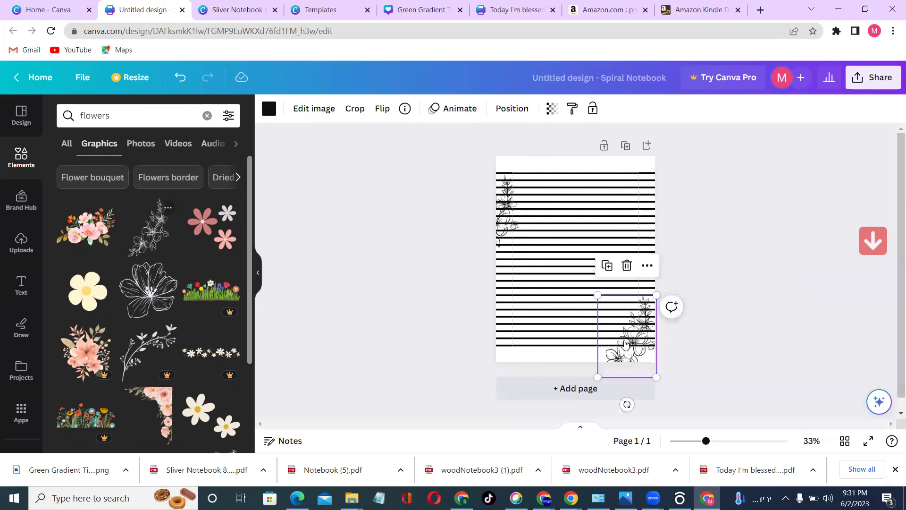
left_click(712, 293)
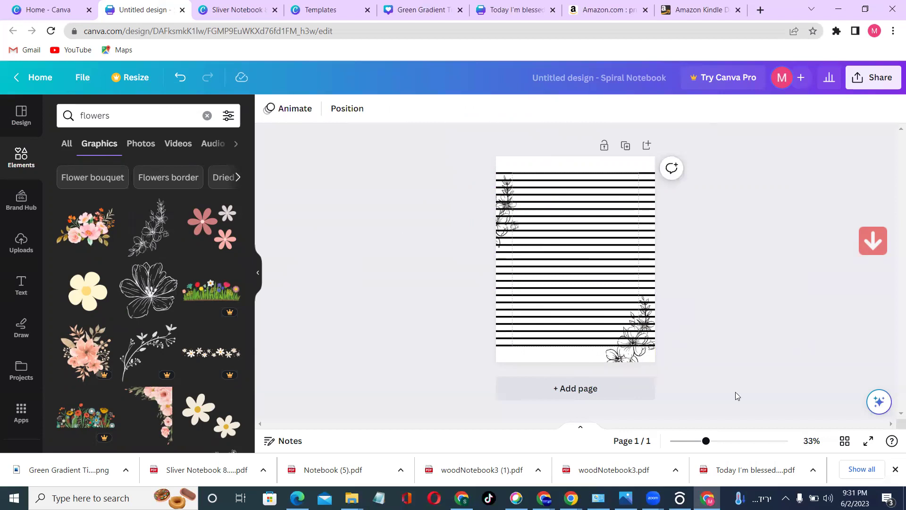
left_click(620, 330)
left_click_drag(620, 331, 650, 349)
left_click(792, 259)
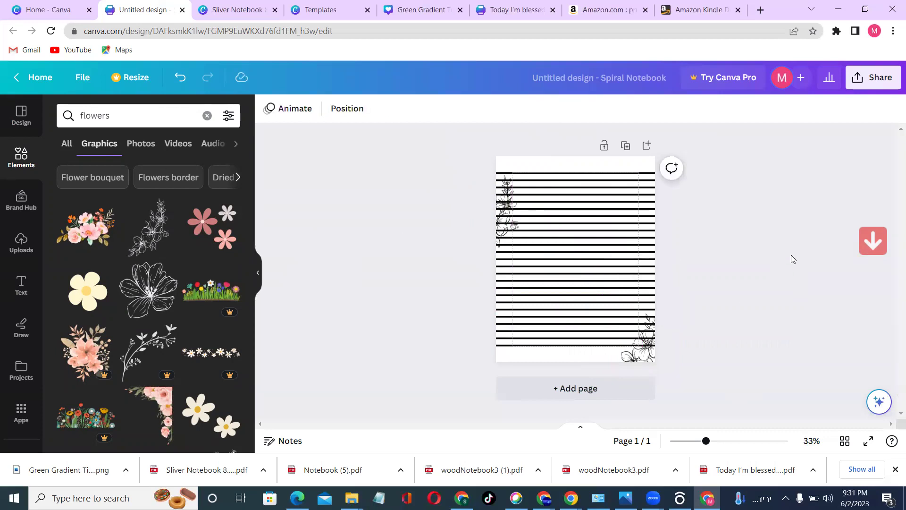
left_click_drag(511, 225, 500, 192)
left_click(365, 192)
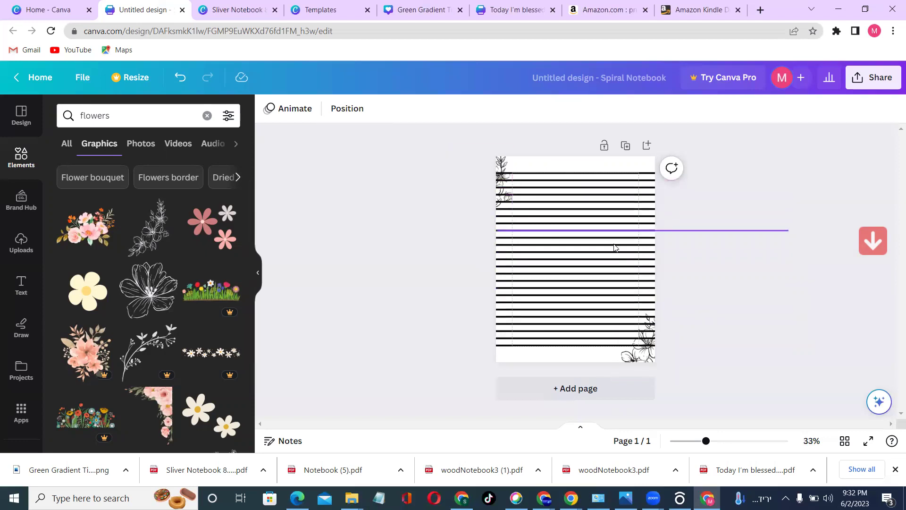
- Duplicate the decorated lined page until the design has six pages, switching to the grid view for the last two copies
left_click(625, 147)
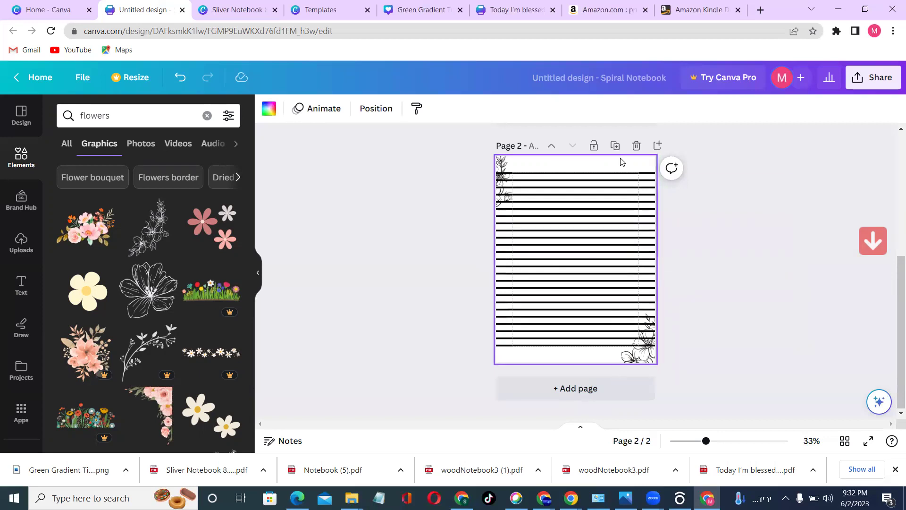
left_click(615, 146)
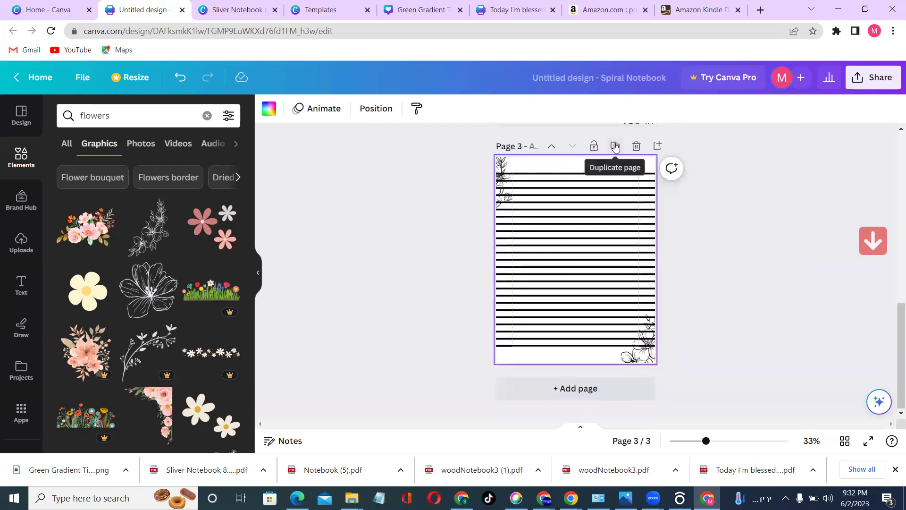
left_click(615, 147)
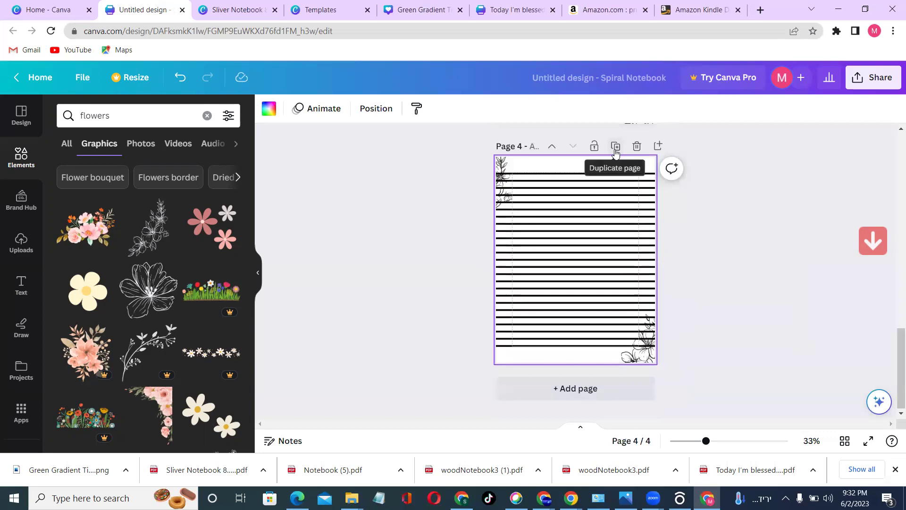
left_click(844, 441)
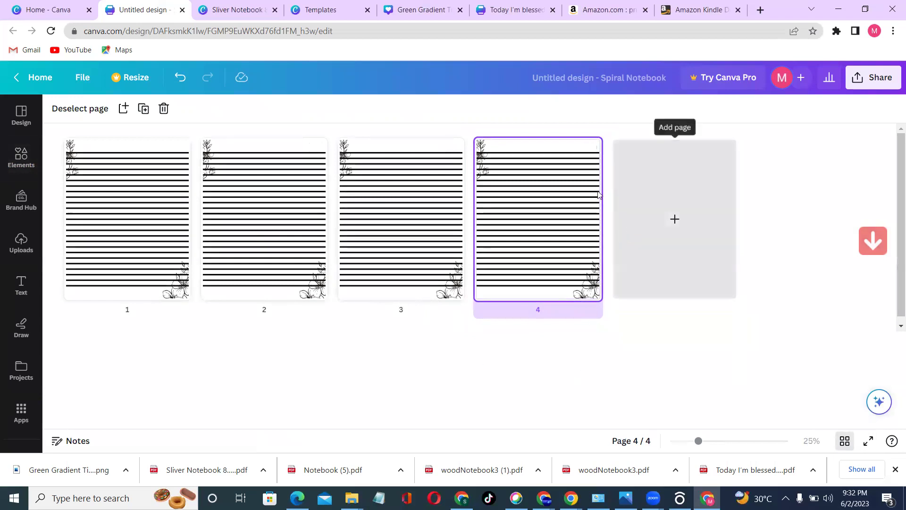
mouse_move(594, 147)
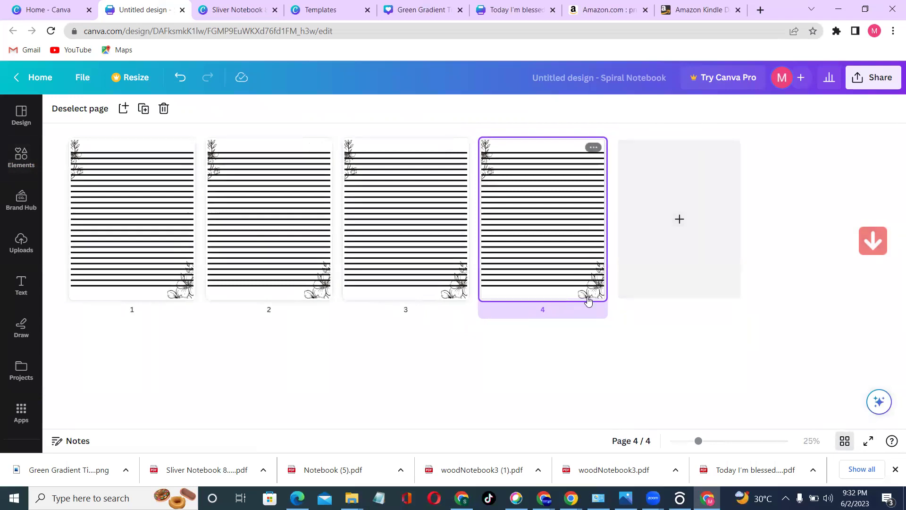
left_click(594, 147)
left_click(676, 186)
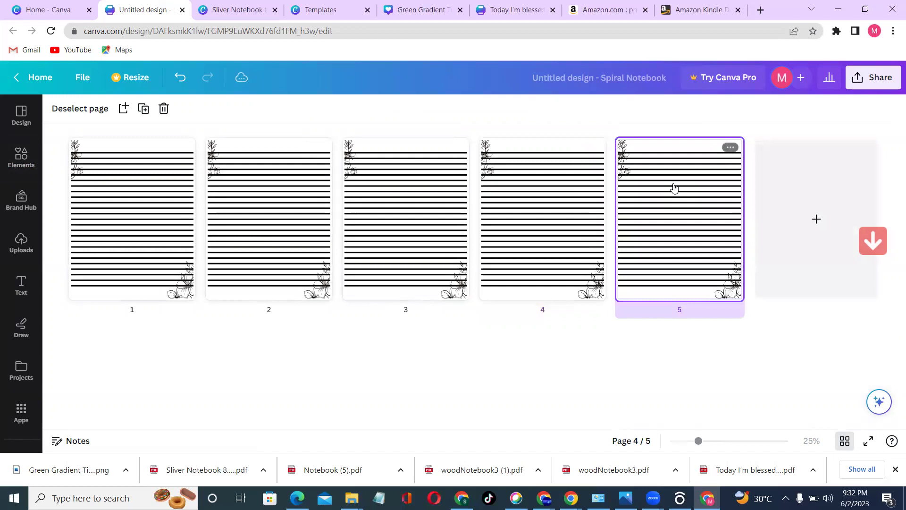
left_click(730, 148)
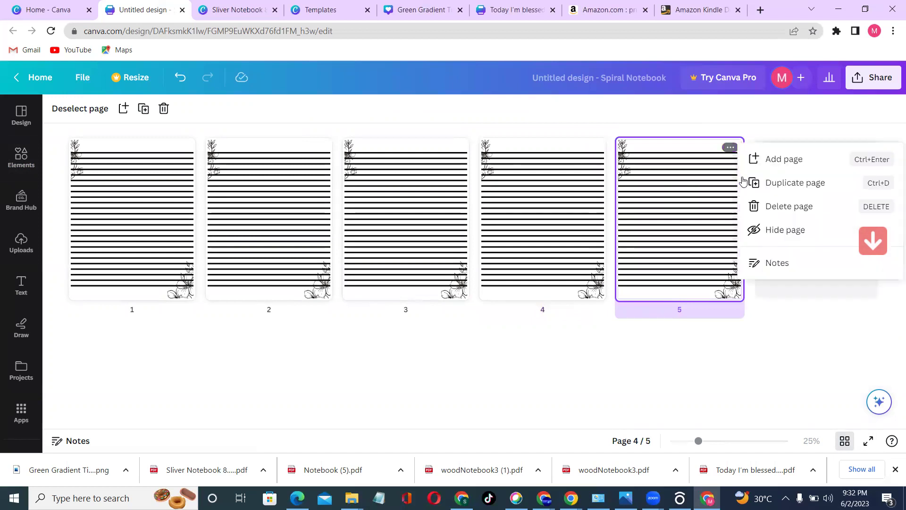
left_click(771, 187)
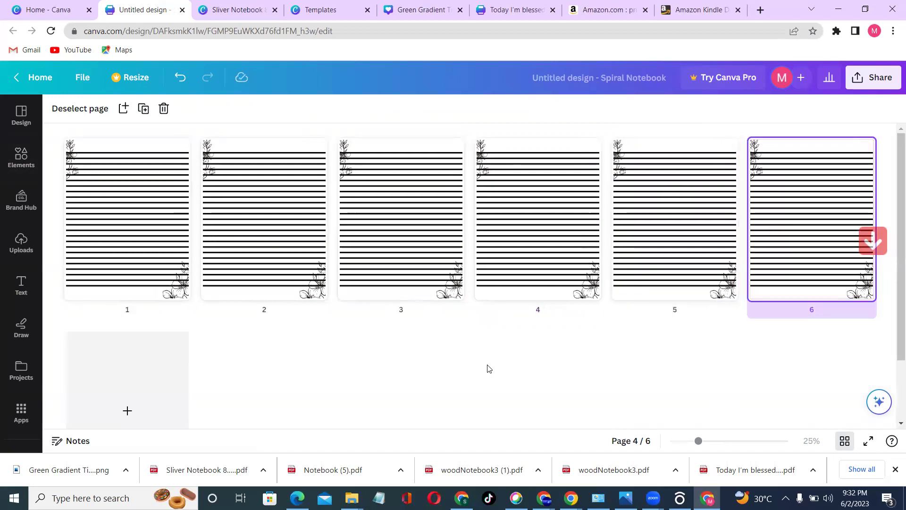
- Select all six pages and duplicate the set repeatedly until the design has 138 pages
left_click_drag(94, 231, 877, 321)
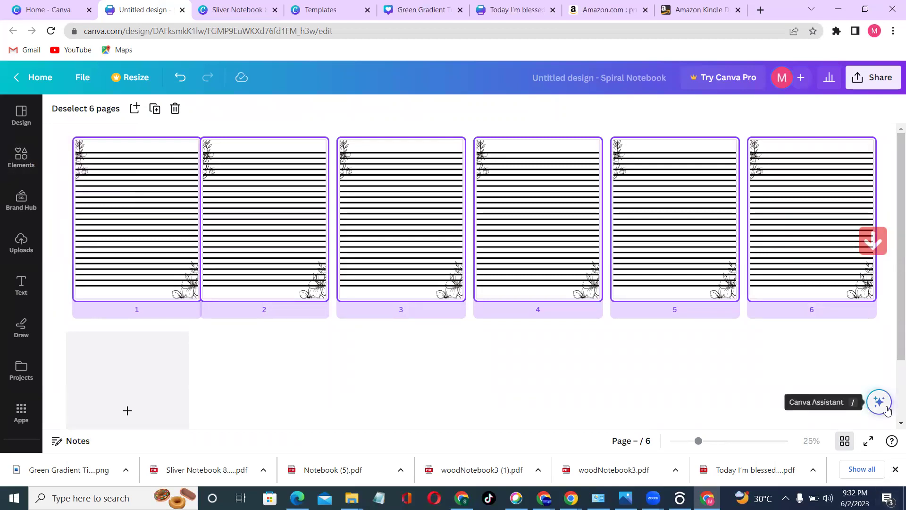
key("ctrl+d")
key("ctrl+d")
key("ctrl+d")
key("ctrl+d")
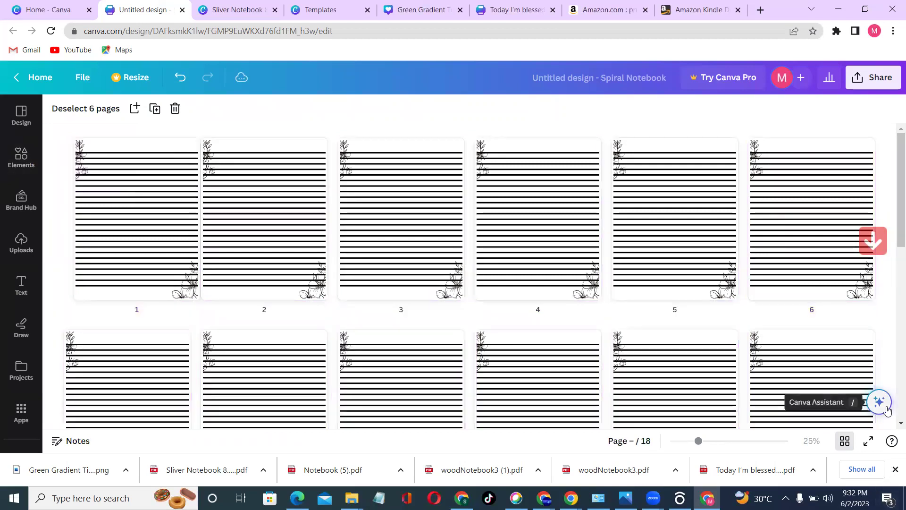
key("ctrl+d")
key("ctrl+d")
key("ctrl+d")
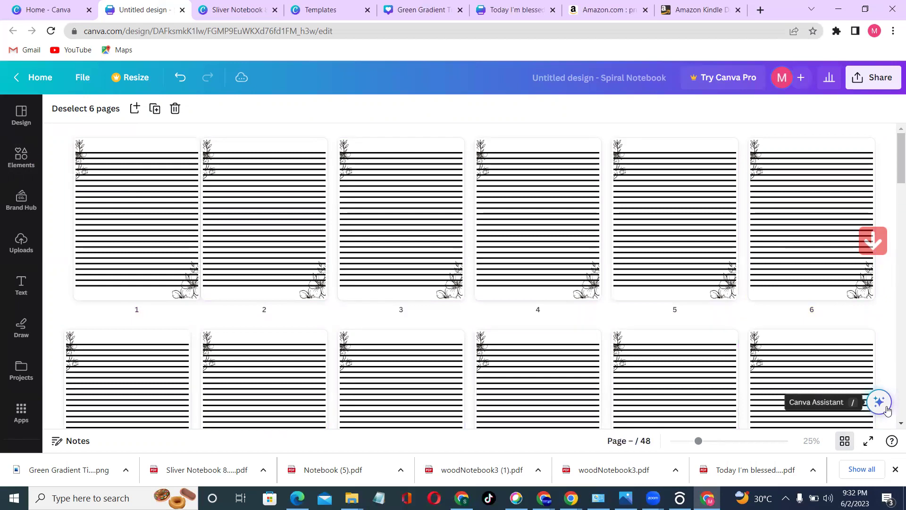
key("ctrl+d")
key("ctrl+d")
key("ctrl+d")
key("ctrl+d")
key("ctrl+d")
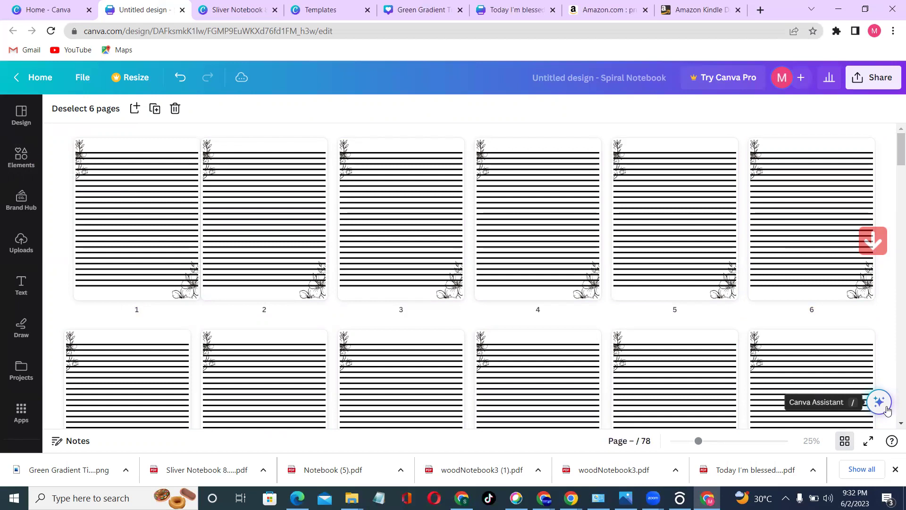
key("ctrl+d")
key("ctrl+d")
key("ctrl+d")
key("ctrl+d")
key("ctrl+d")
key("ctrl+d")
key("ctrl+d")
key("ctrl+d")
key("ctrl+d")
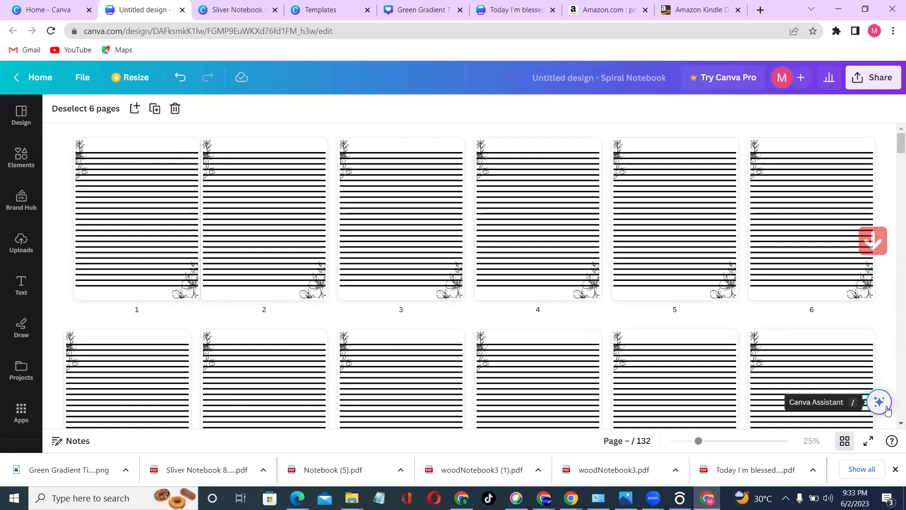
key("ctrl+d")
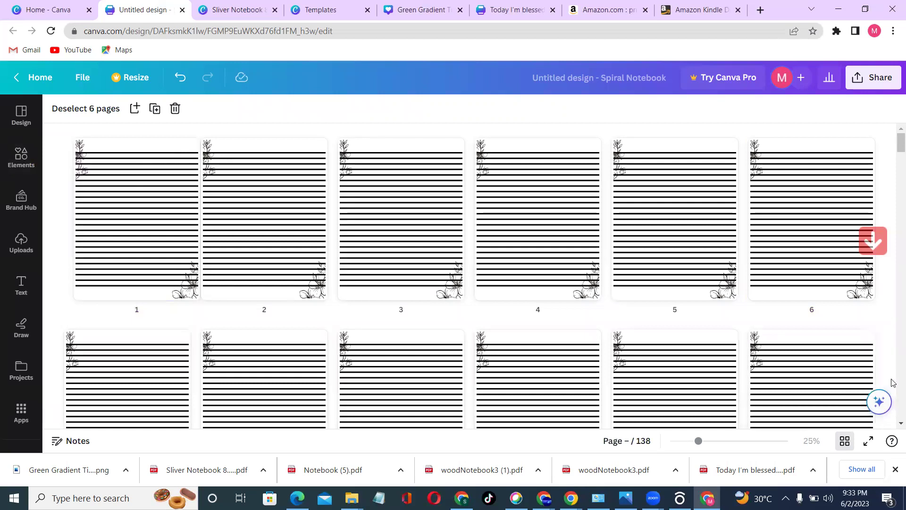
- Go to the end of the page grid and duplicate the six selected pages twice more to reach 150 pages
scroll(892, 385, "down", 10)
scroll(892, 384, "down", 20)
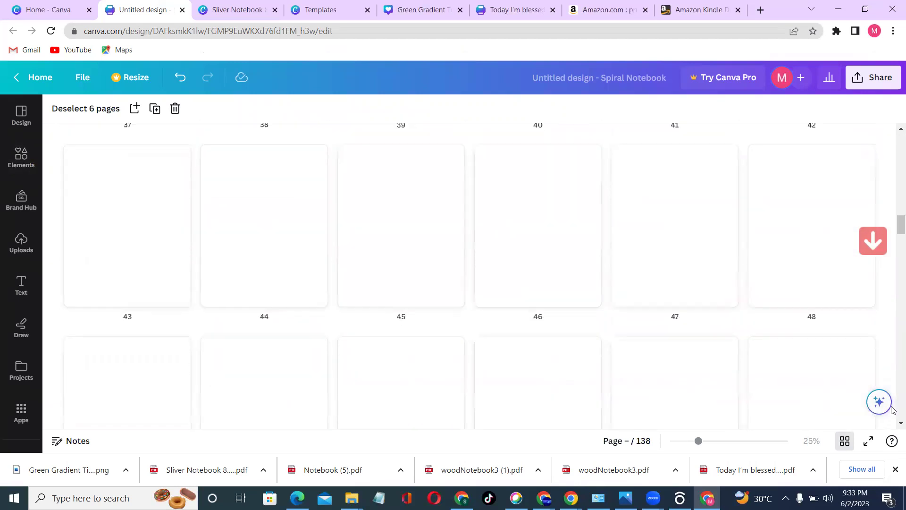
scroll(892, 408, "down", 20)
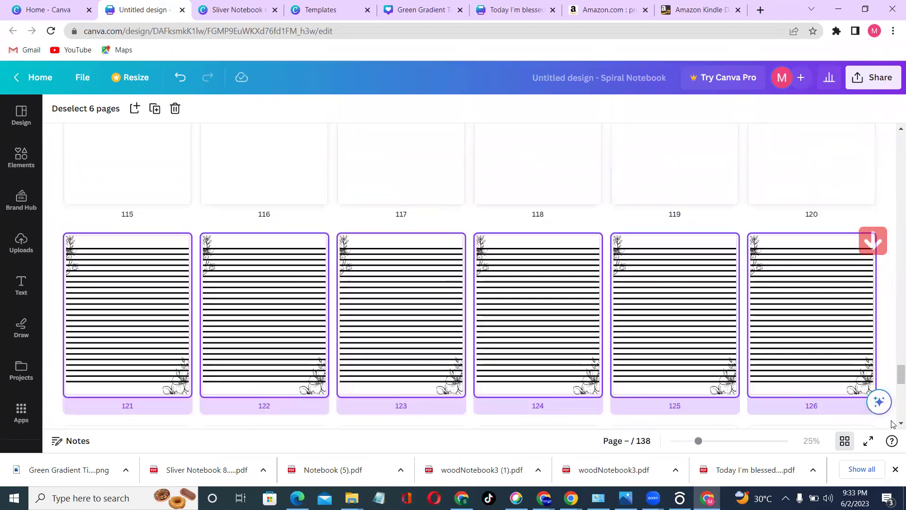
scroll(892, 425, "down", 3)
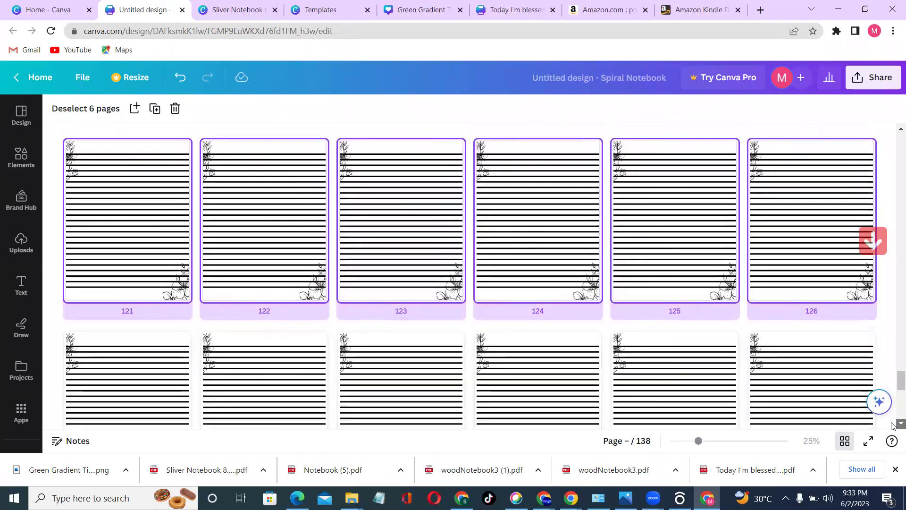
scroll(892, 425, "down", 8)
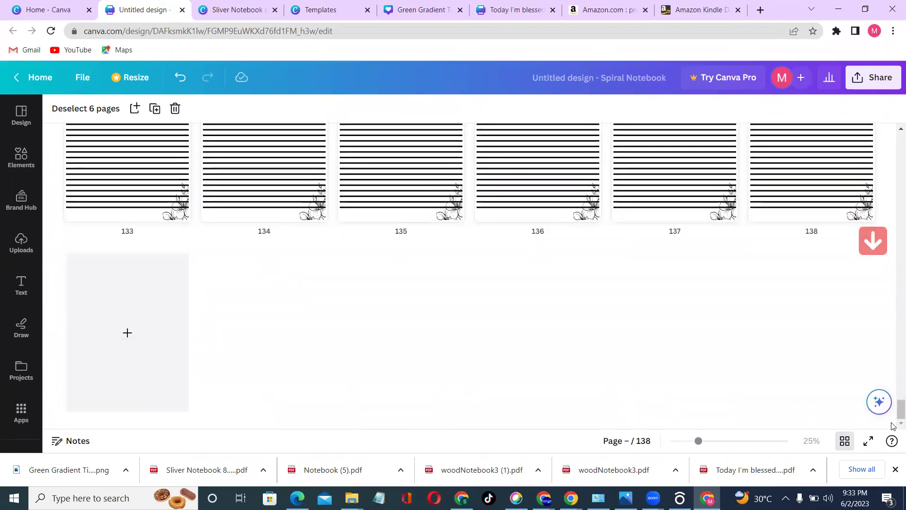
key("ctrl+d")
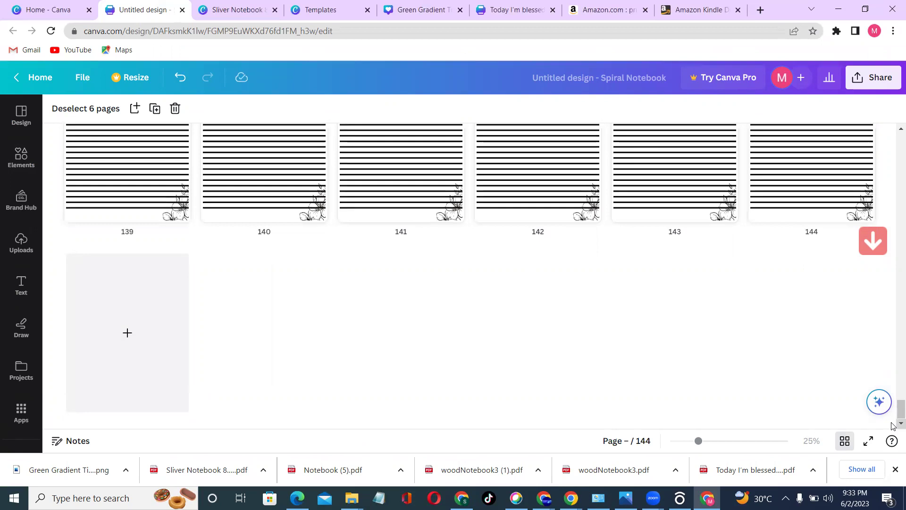
key("ctrl+d")
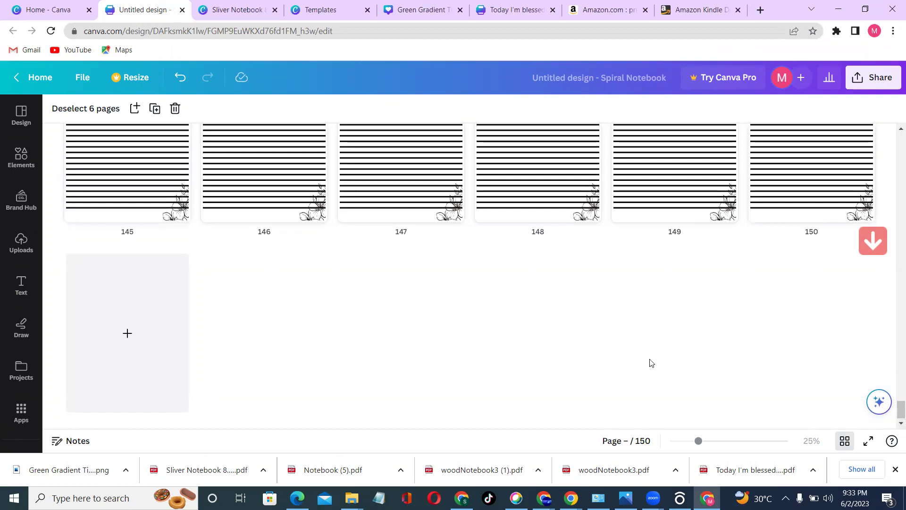
scroll(893, 128, "up", 2)
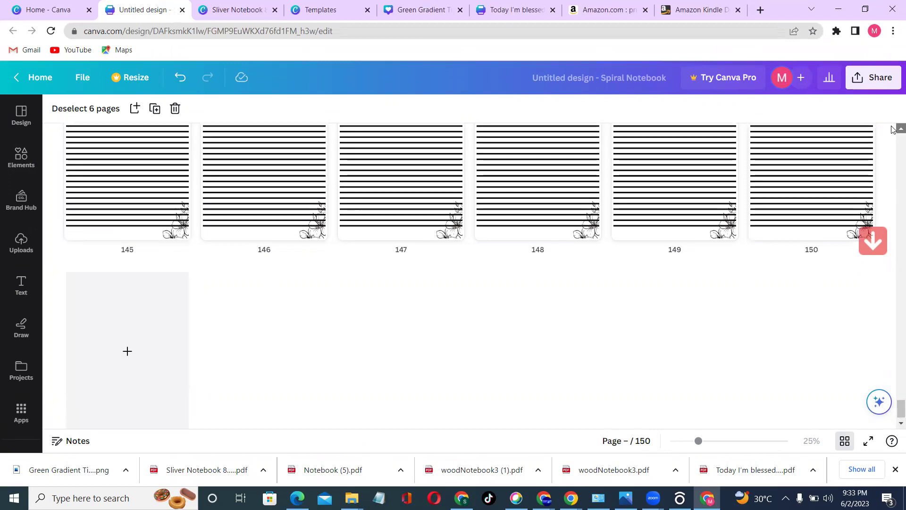
scroll(893, 128, "up", 7)
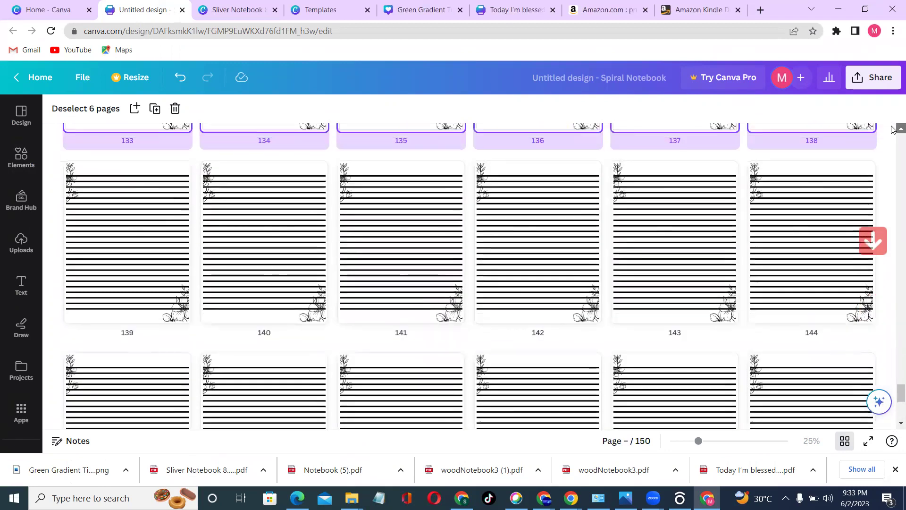
scroll(892, 129, "up", 3)
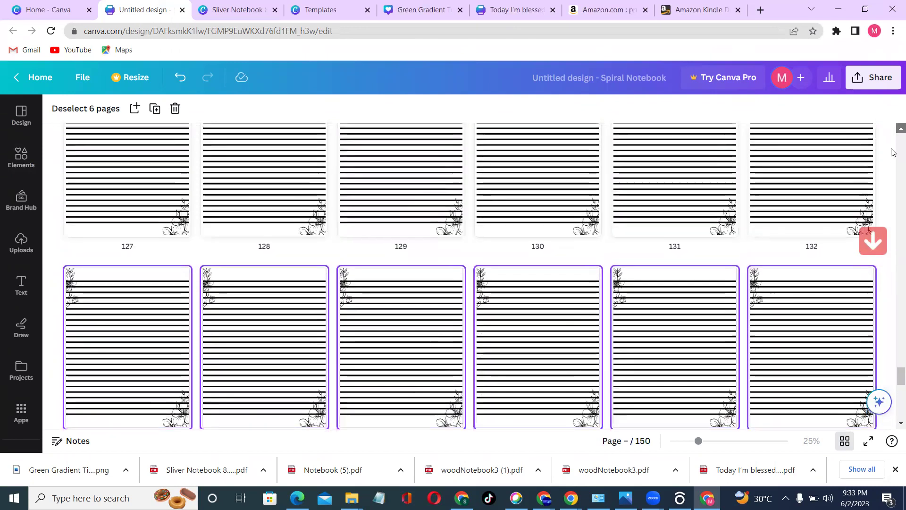
left_click(880, 83)
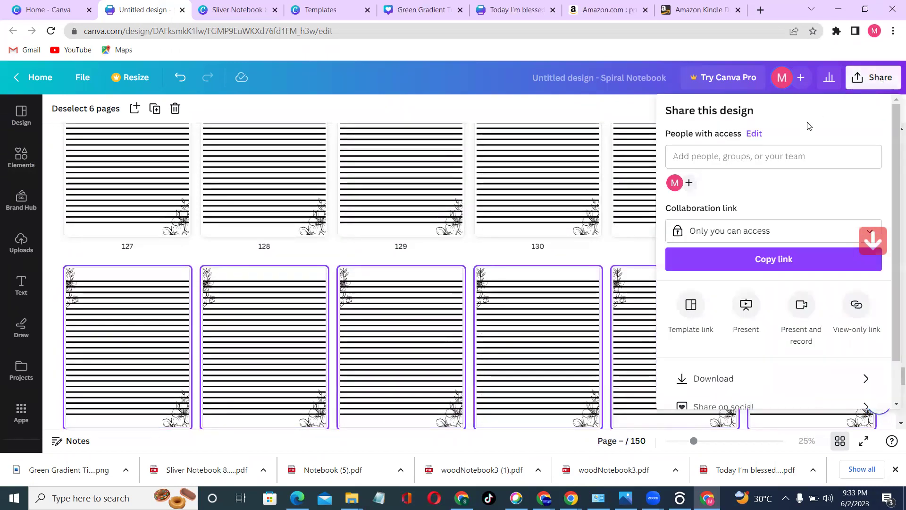
left_click(730, 378)
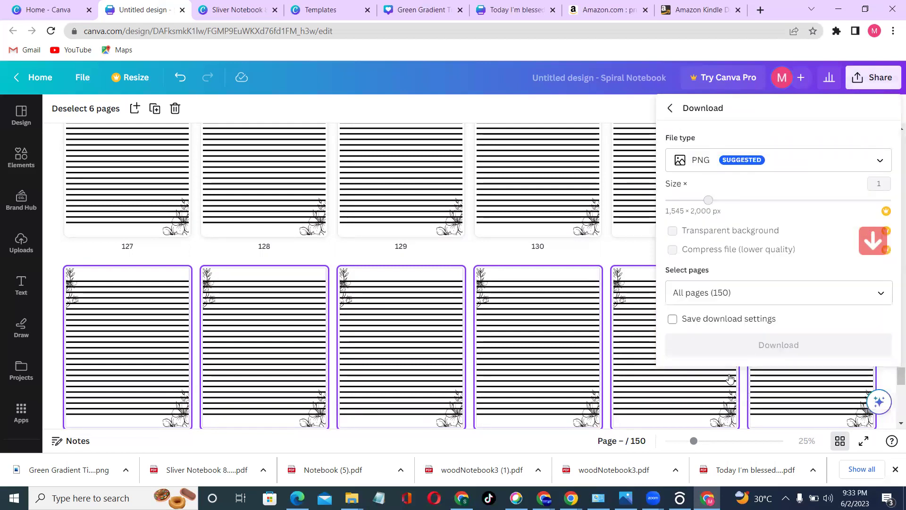
left_click(724, 162)
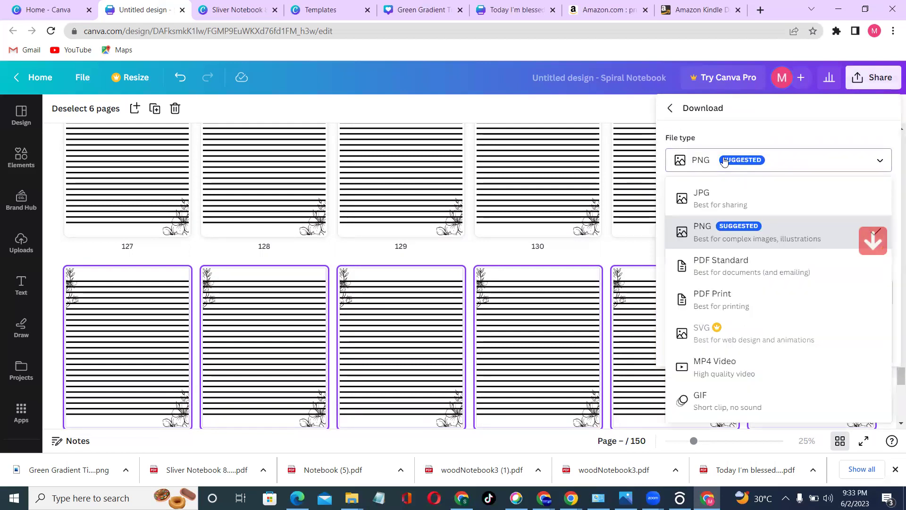
left_click(722, 296)
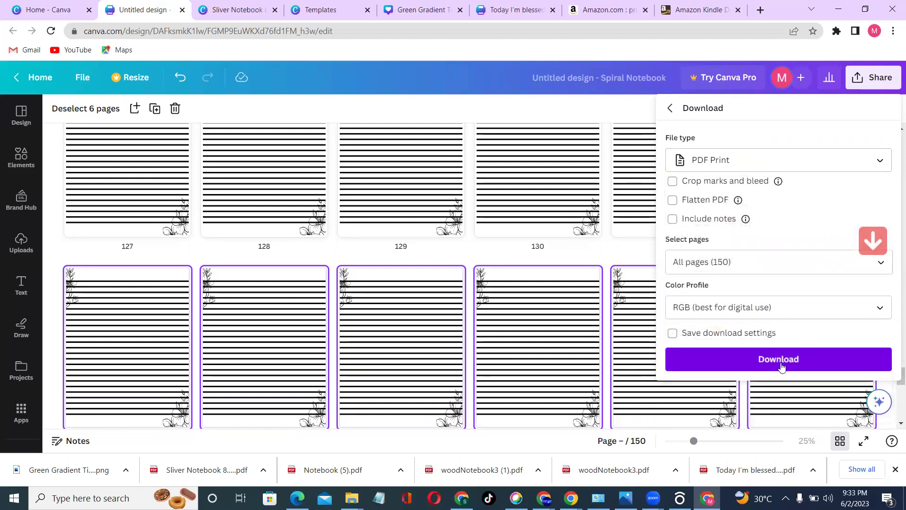
- Rename the design as "Notebook 8.5 x 11 in 150pages"
left_click(641, 75)
key("ctrl+a")
key("BackSpace")
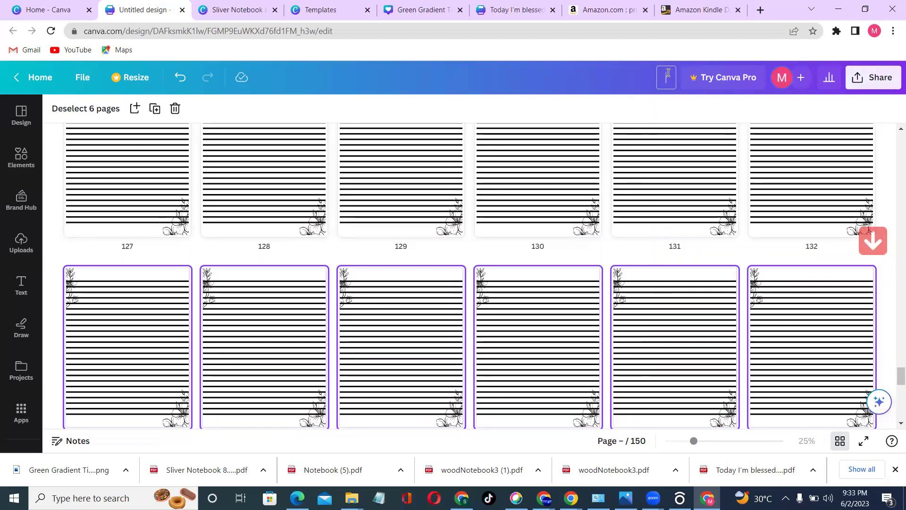
type("Notebook")
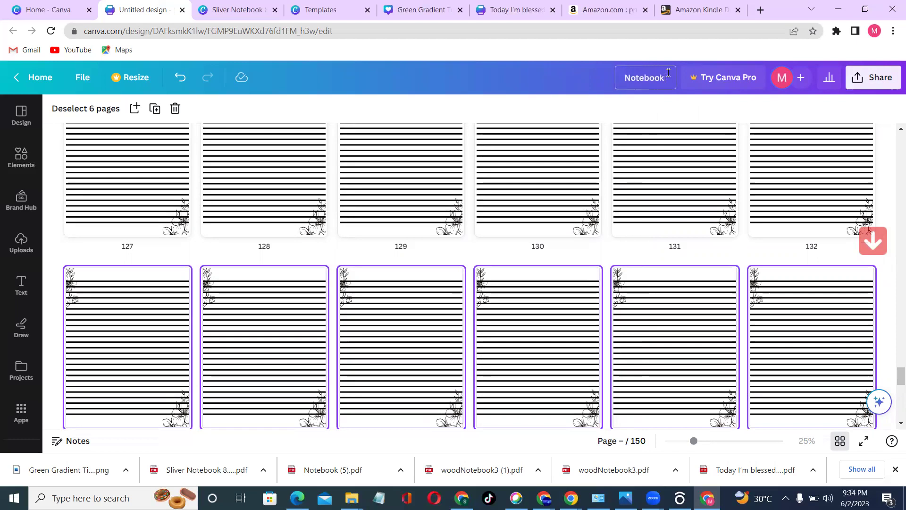
type(" 8.5")
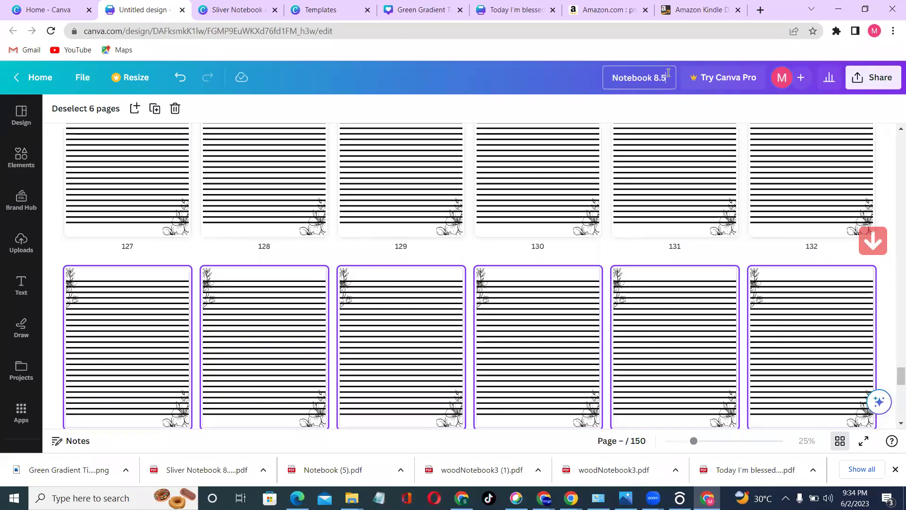
type(" x")
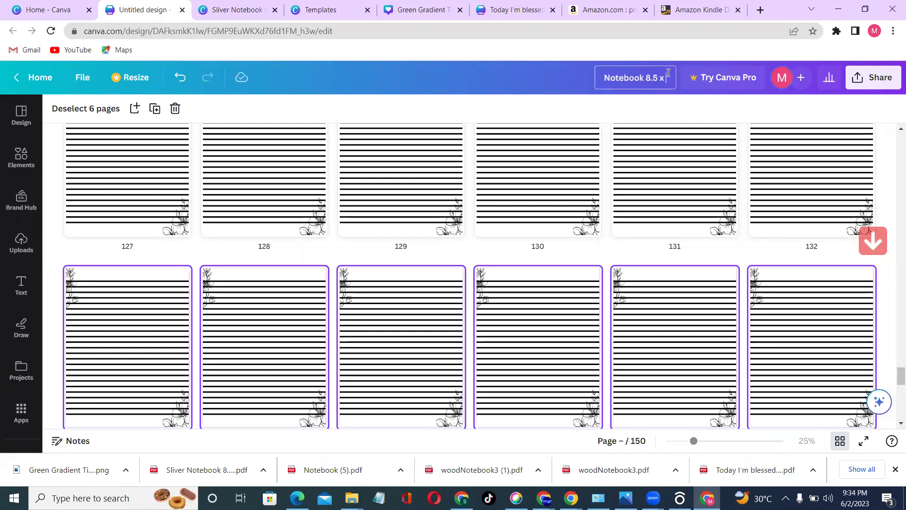
type(" 11 in")
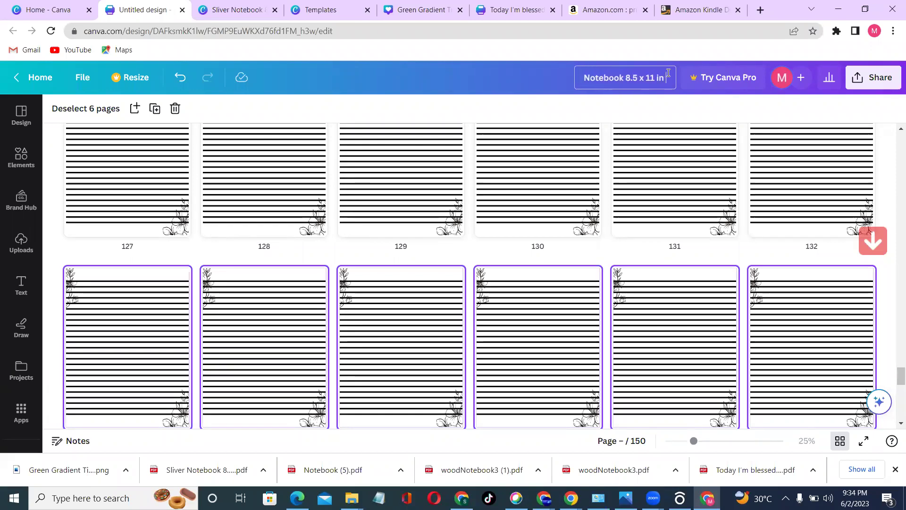
type(" 150")
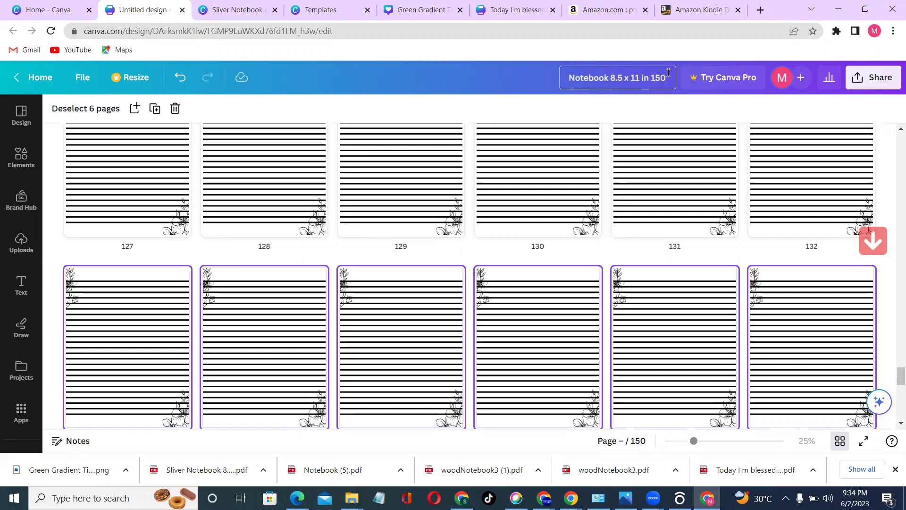
type("P")
key("BackSpace")
type("p")
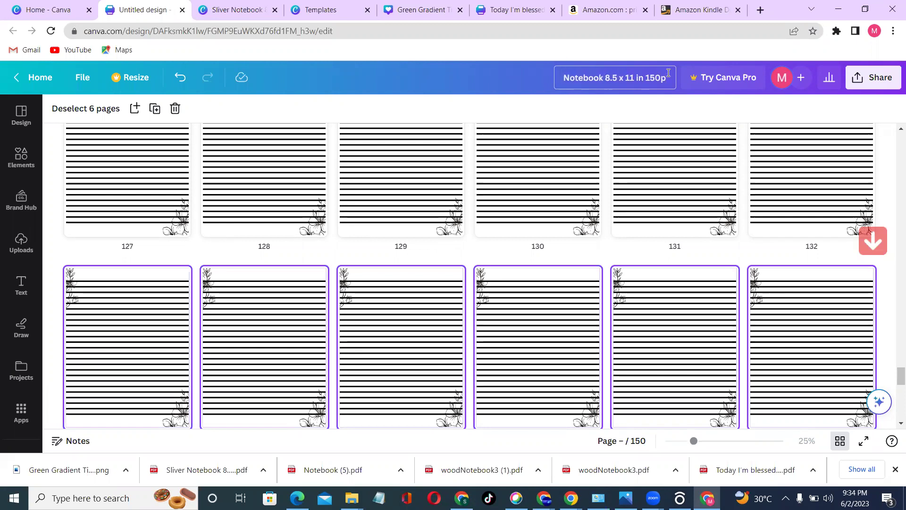
type("ages")
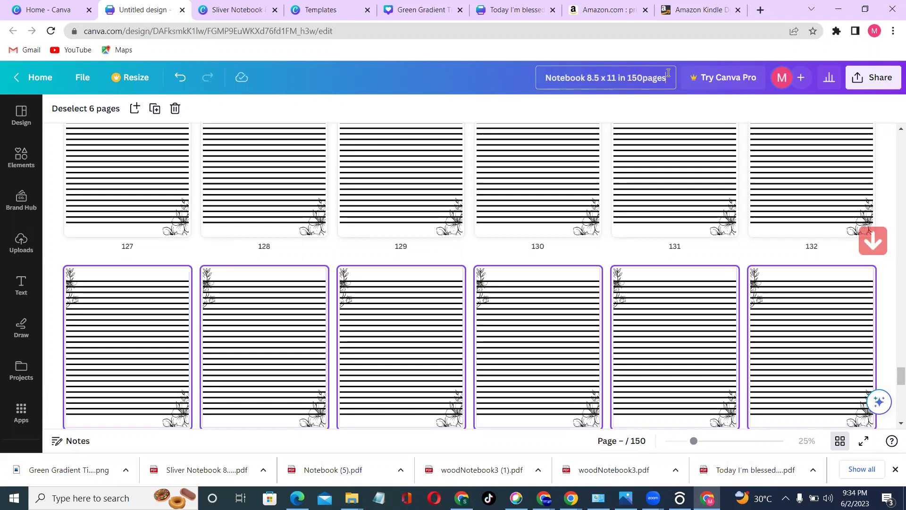
- Download all 150 pages of the notebook design as a PDF Print file
left_click(872, 78)
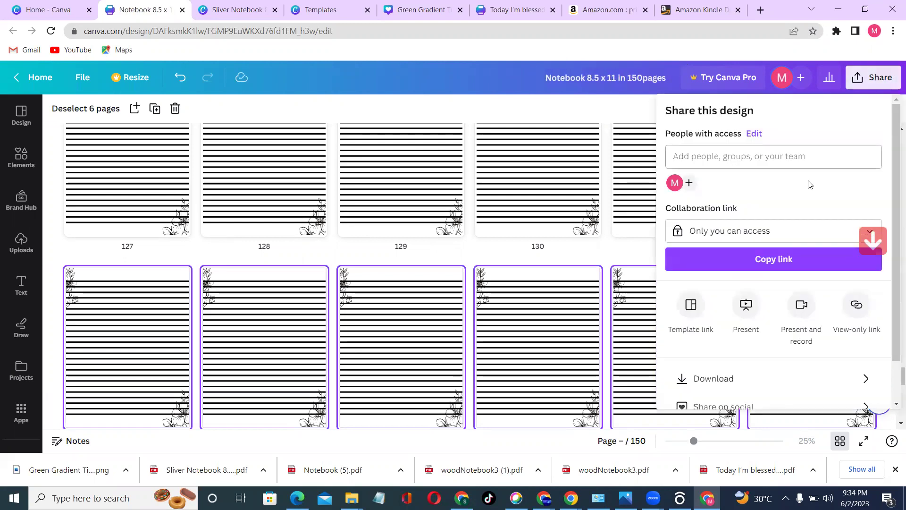
left_click(740, 378)
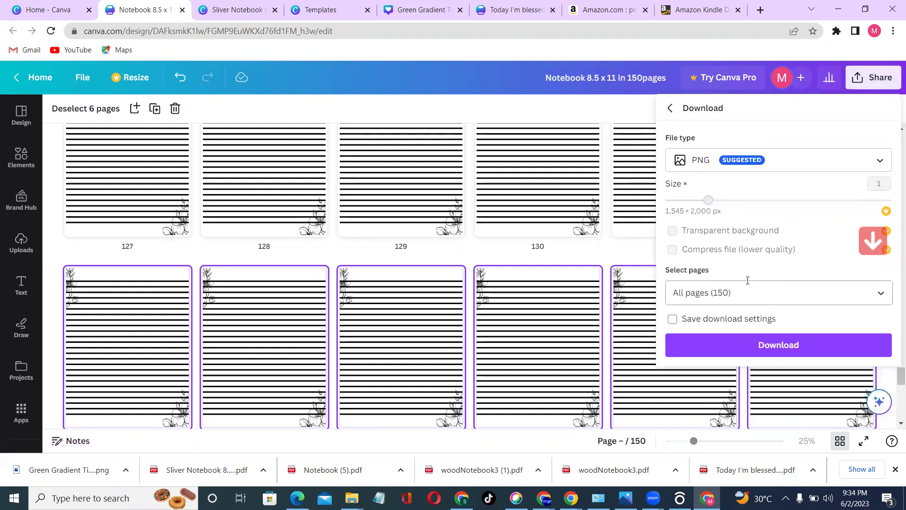
left_click(754, 161)
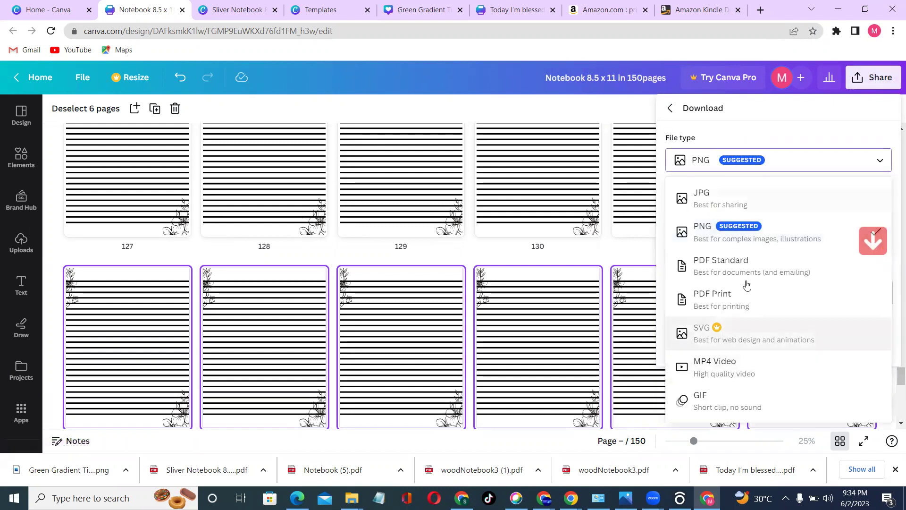
left_click(745, 303)
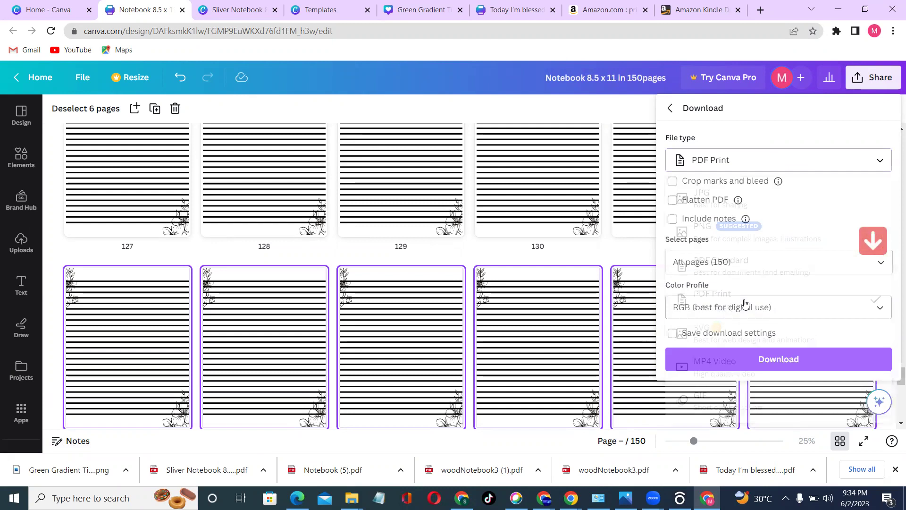
left_click(783, 360)
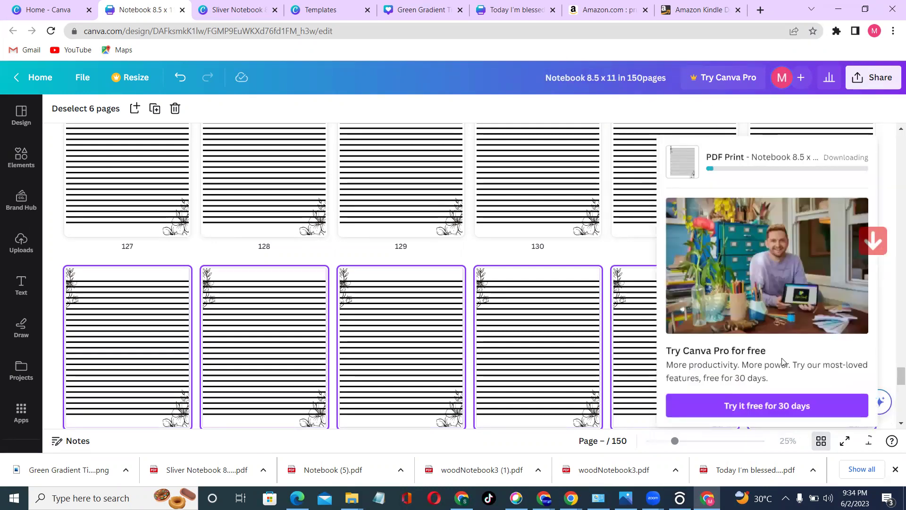